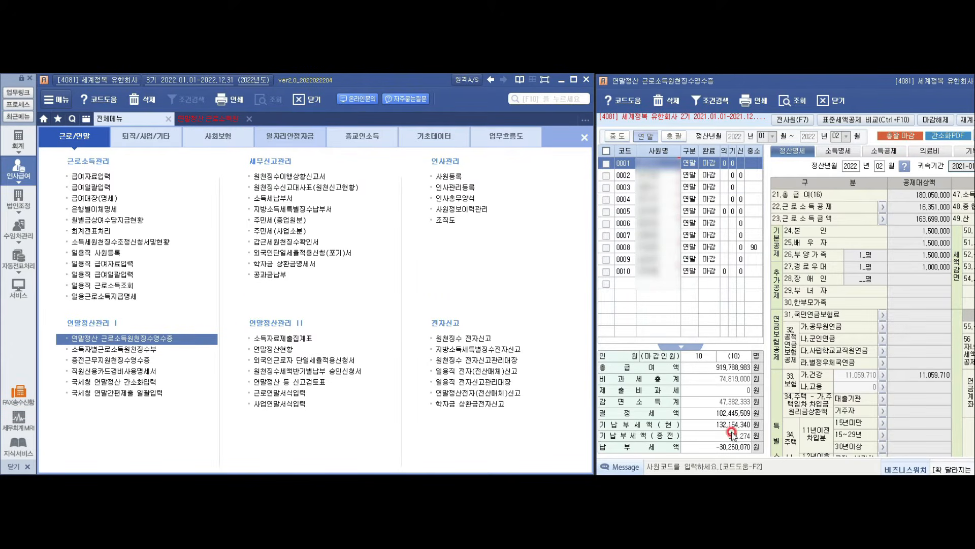
# Step: Open the withholding tax return and load 귀속 02 and 지급 02 (February 2022) as 0.정기신고
pyautogui.click(283, 177)
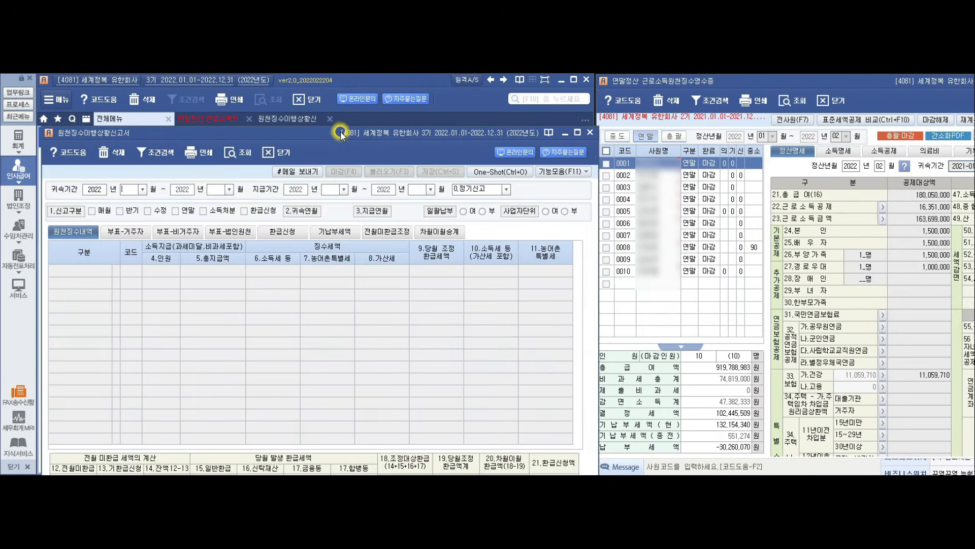
pyautogui.moveTo(330, 95); pyautogui.dragTo(328, 93)
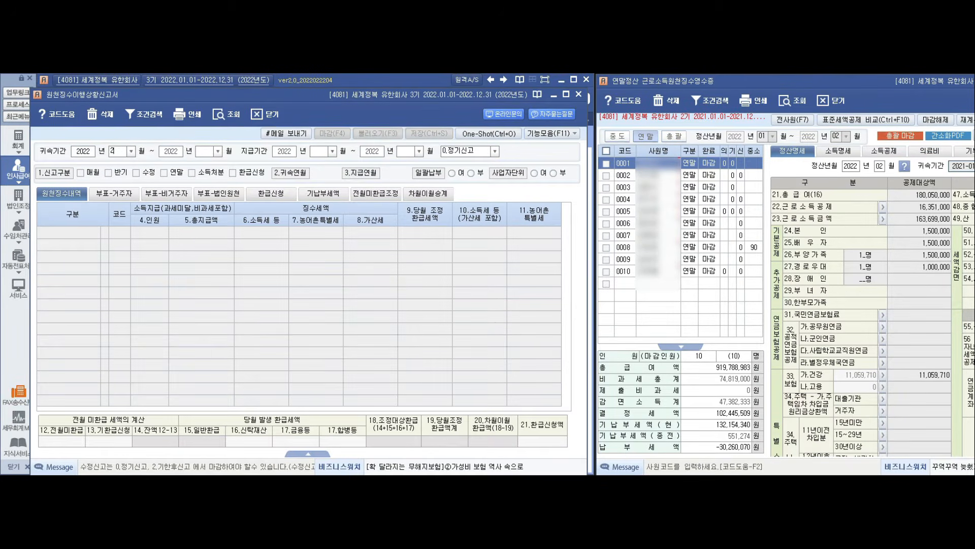
pyautogui.write('02')
pyautogui.press('Return')
pyautogui.write('02')
pyautogui.press('Return')
pyautogui.write('02')
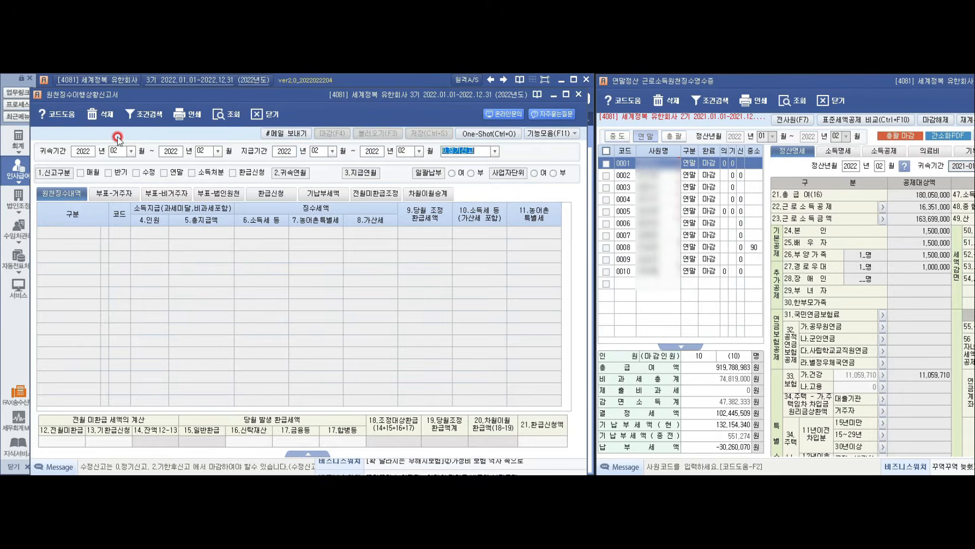
pyautogui.press('Return')
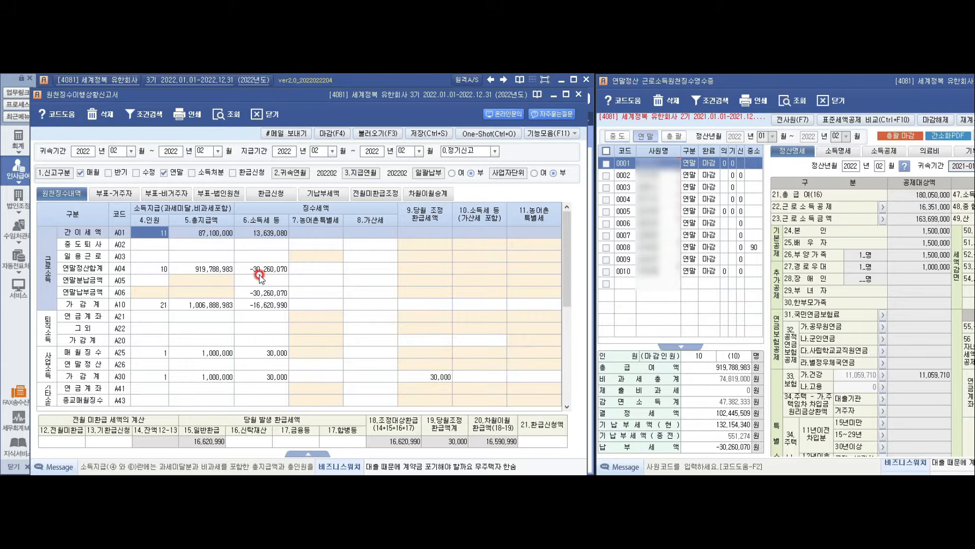
pyautogui.click(138, 235)
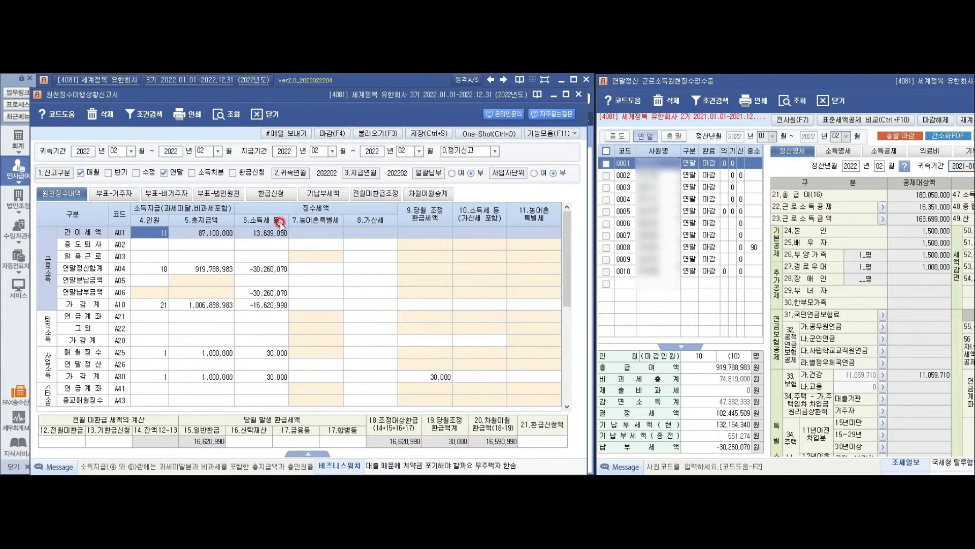
pyautogui.click(163, 271)
pyautogui.click(163, 271)
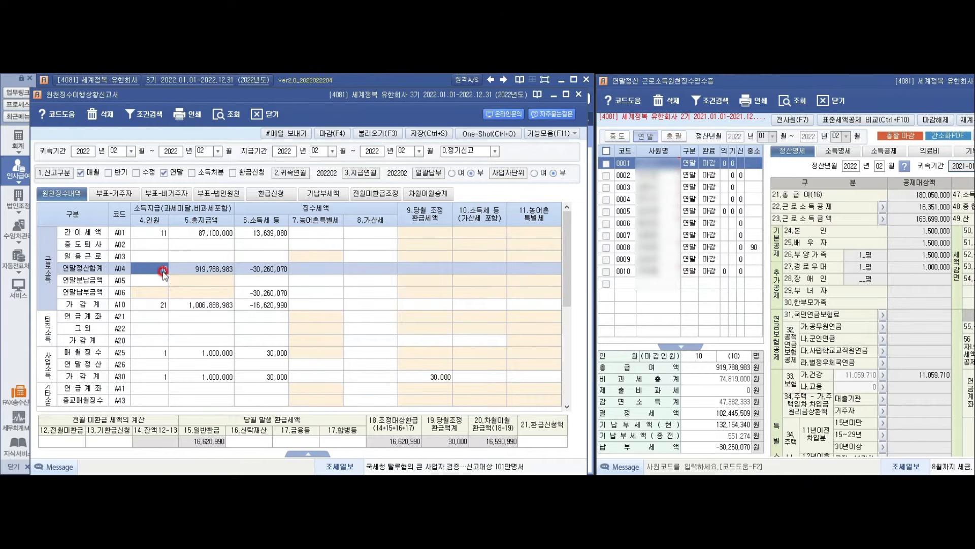
pyautogui.click(201, 274)
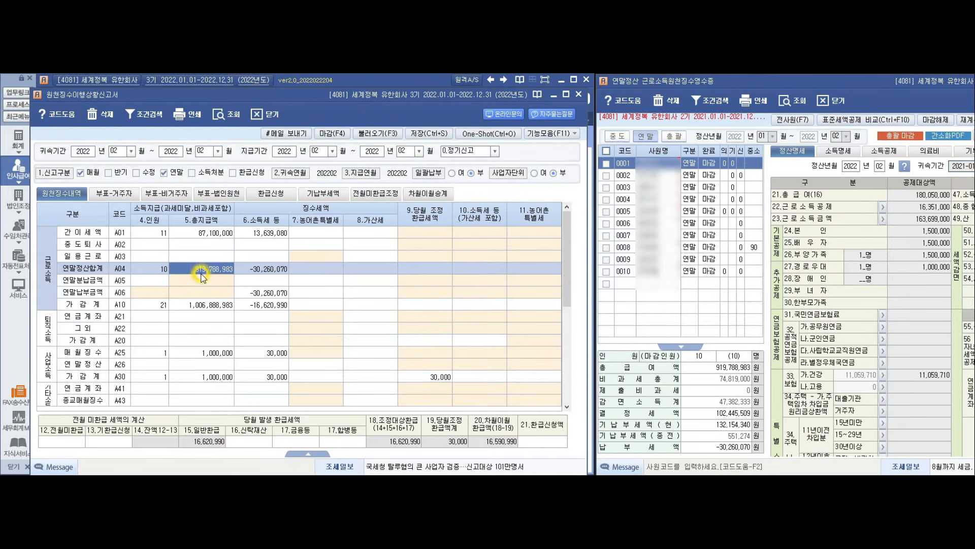
pyautogui.click(274, 270)
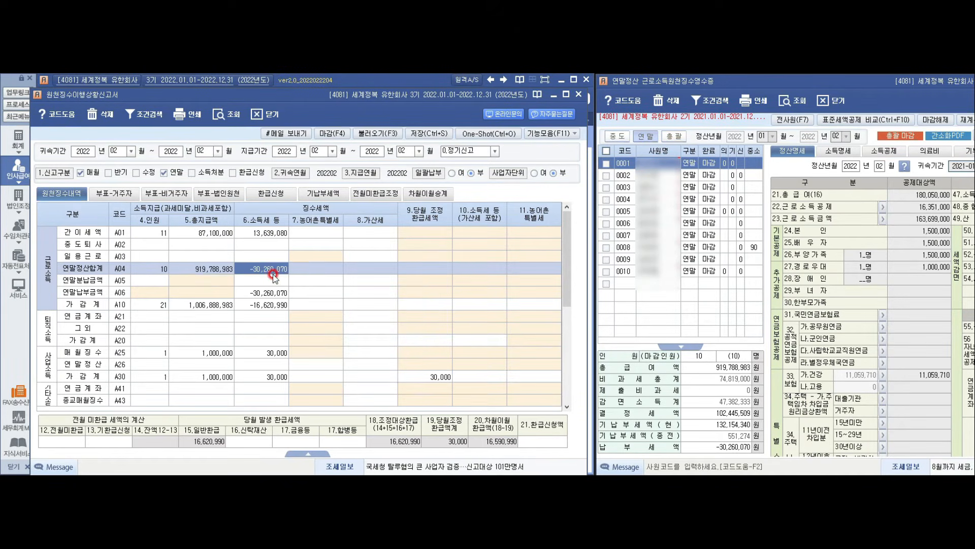
pyautogui.click(274, 304)
pyautogui.click(268, 233)
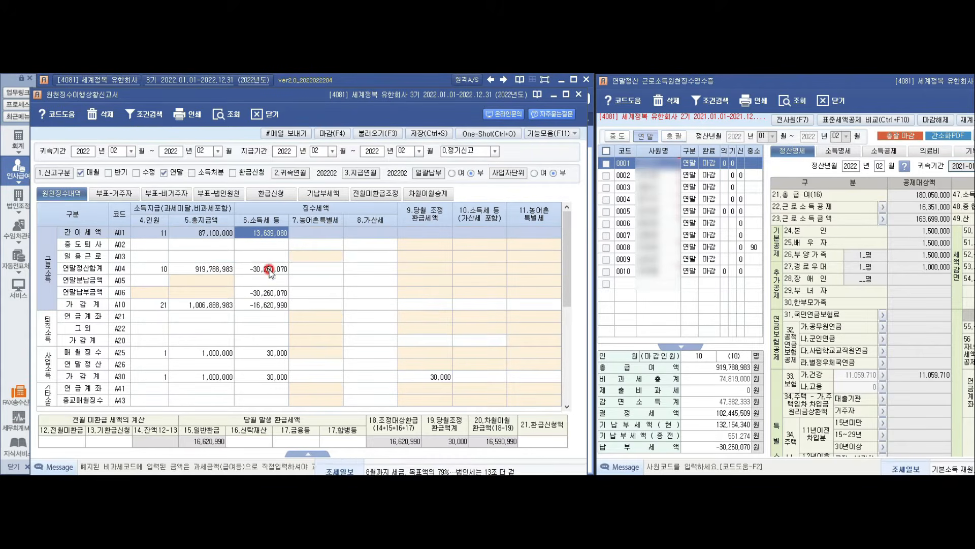
pyautogui.click(271, 294)
pyautogui.click(272, 304)
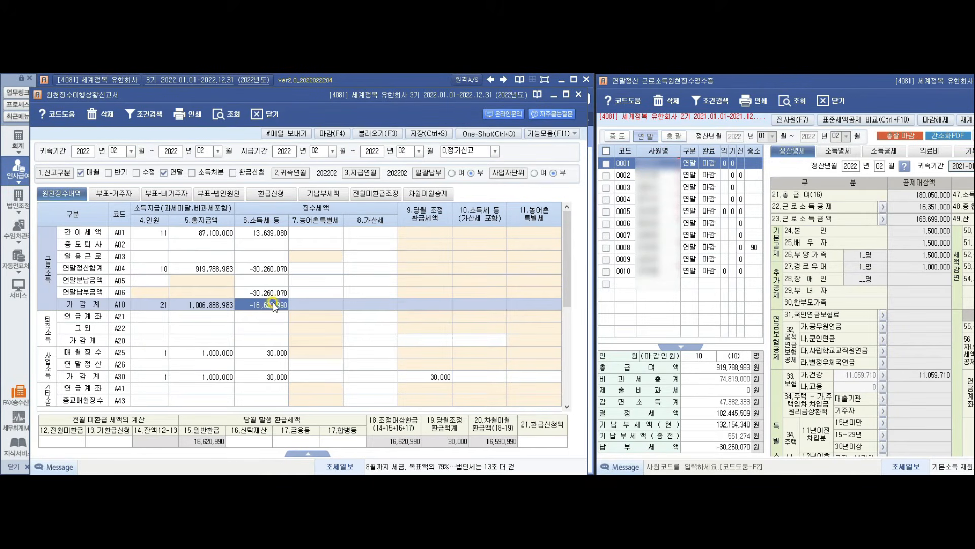
pyautogui.click(203, 353)
pyautogui.click(277, 353)
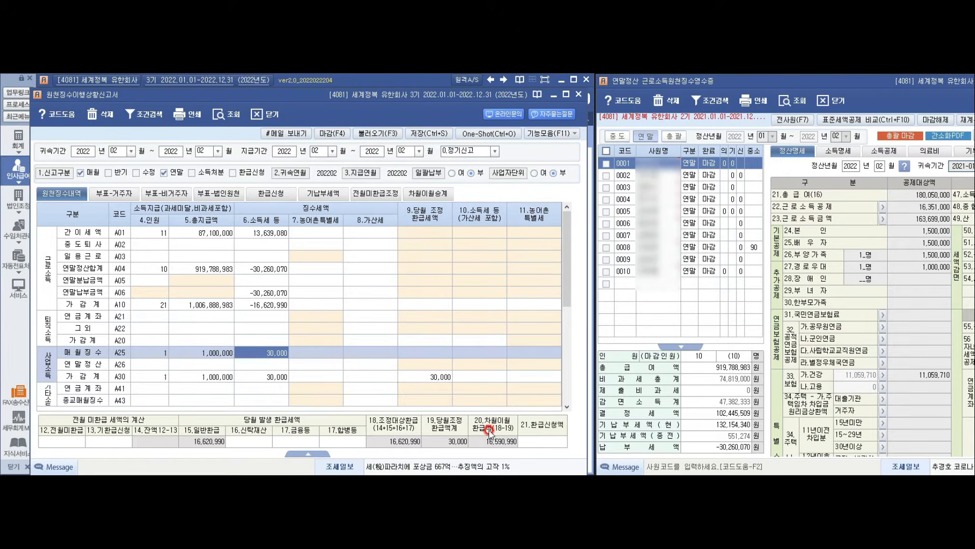
pyautogui.click(543, 440)
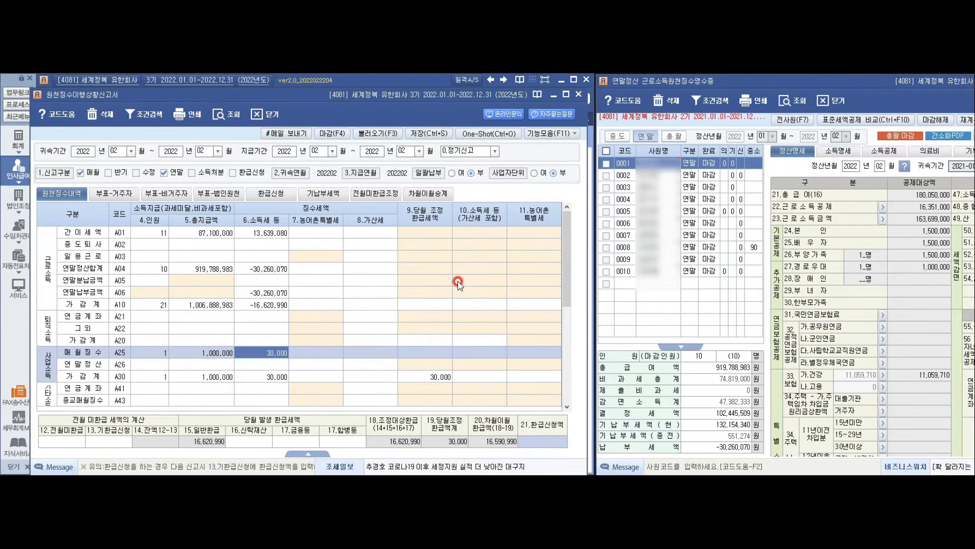
# Step: Enter 1 in 21.환급신청액 to request the full 16,590,990 refund
pyautogui.write('16,590,990')
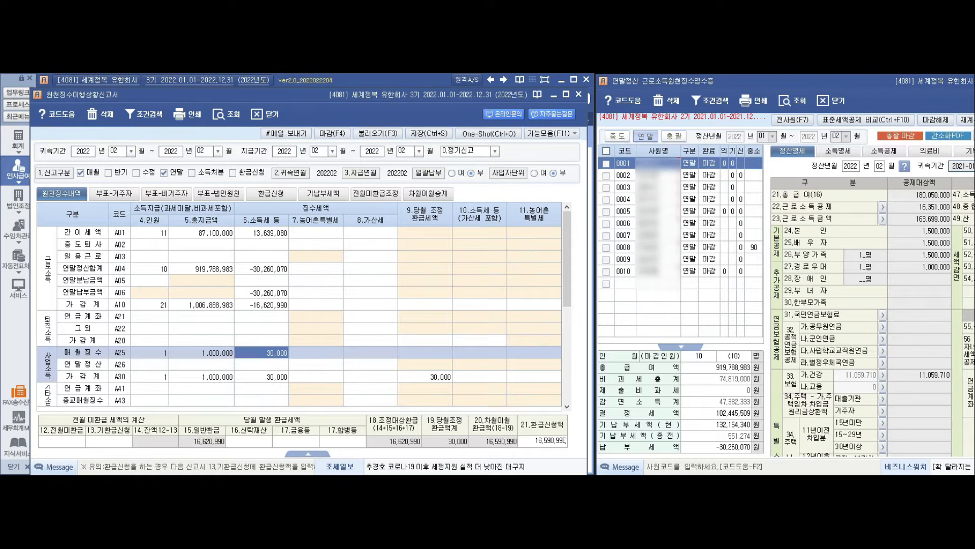
pyautogui.press('Return')
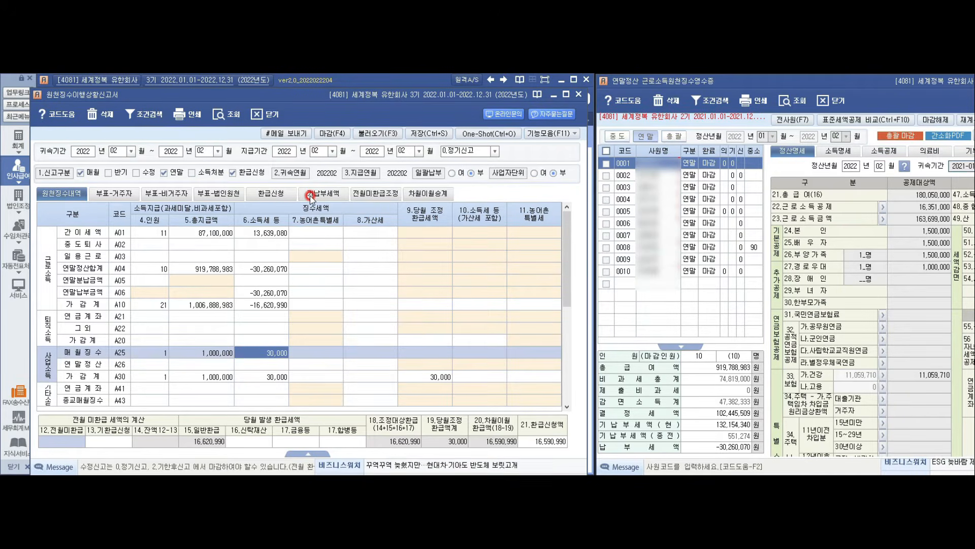
# Step: Start a 환급신청 row as 1.근로 with periods 2022-02 and income code A04
pyautogui.click(282, 195)
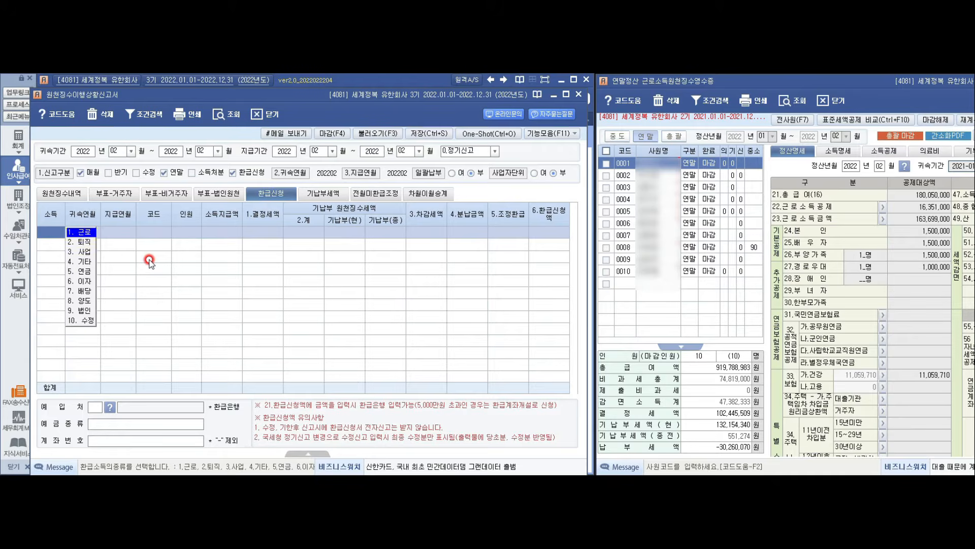
pyautogui.click(83, 233)
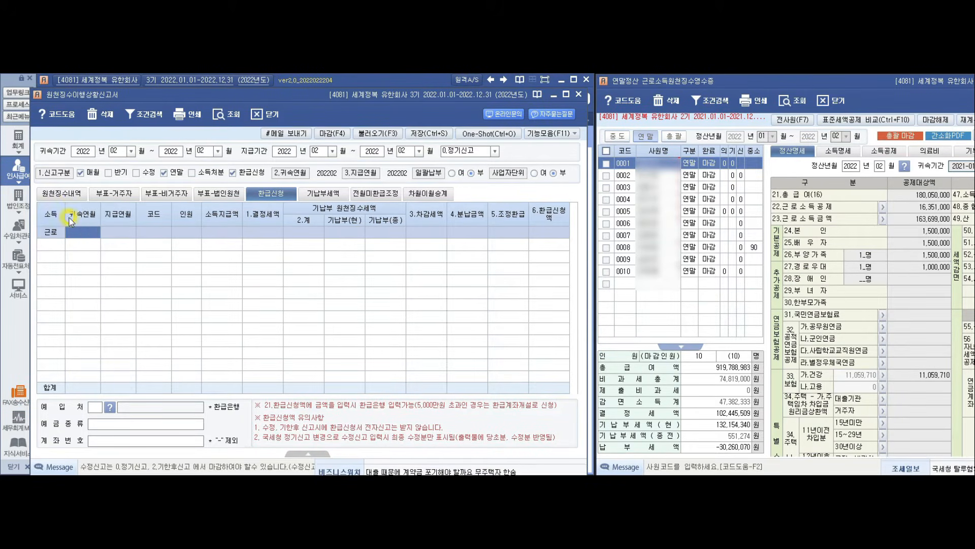
pyautogui.write('22022-0')
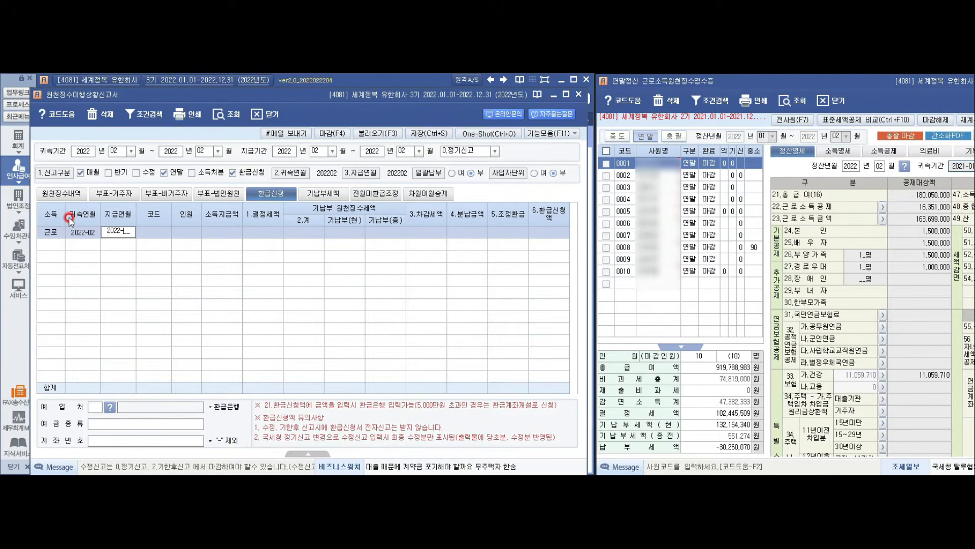
pyautogui.write('202')
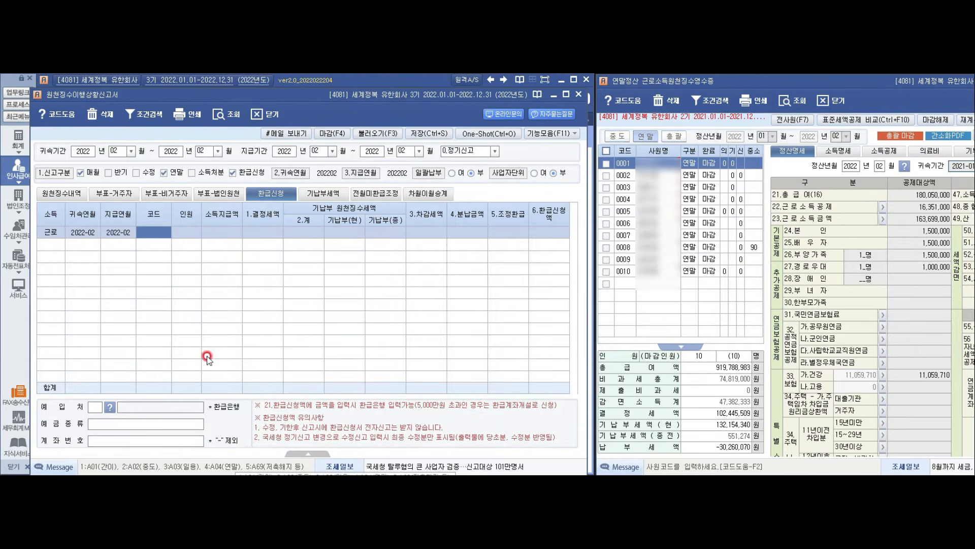
pyautogui.write('1')
pyautogui.press('Return')
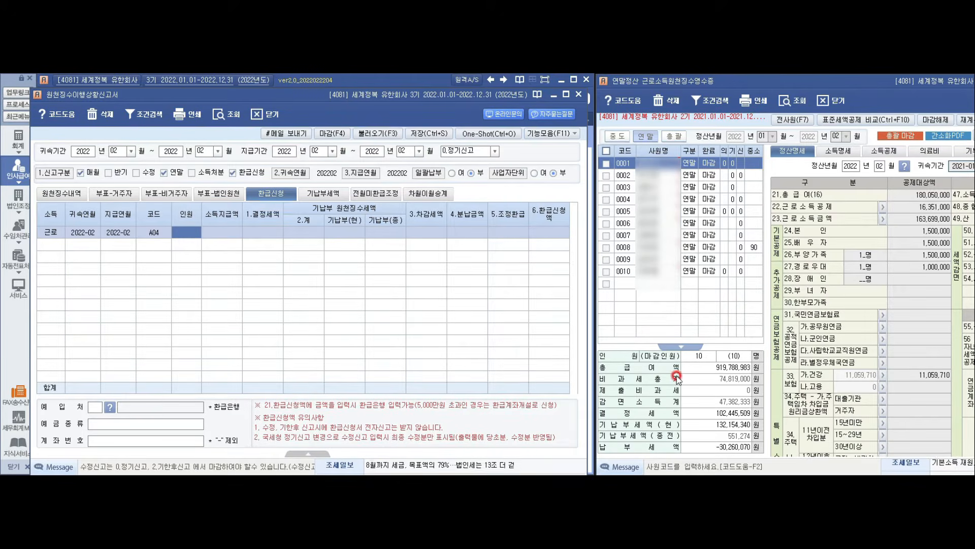
# Step: Fill the A04 row with 10 people, 919,788,983 paid and 102,445,509 determined tax
pyautogui.click(184, 231)
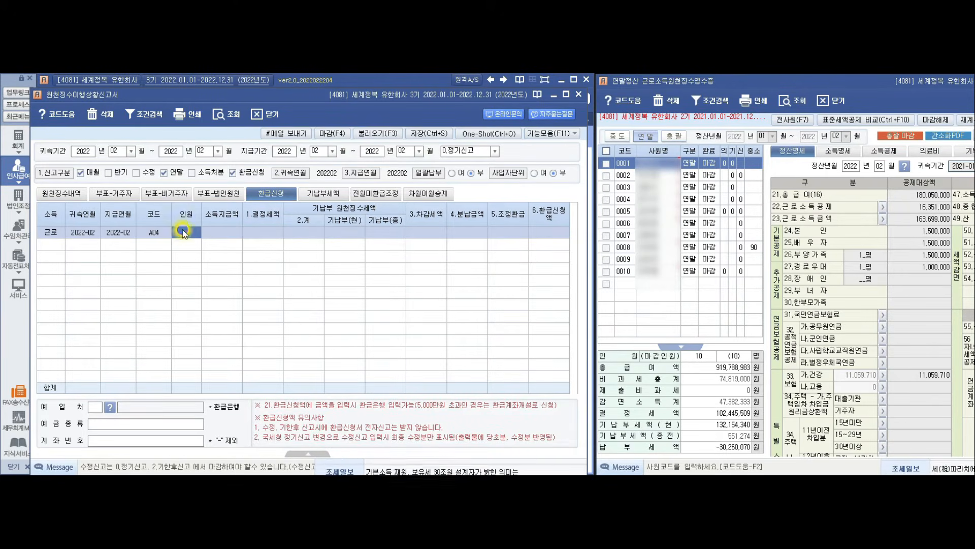
pyautogui.write('10')
pyautogui.press('Return')
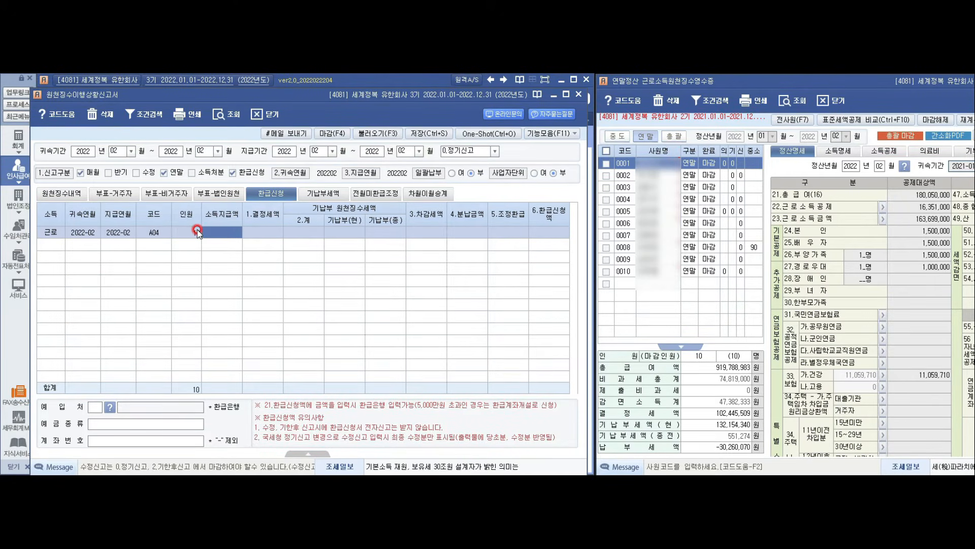
pyautogui.click(225, 236)
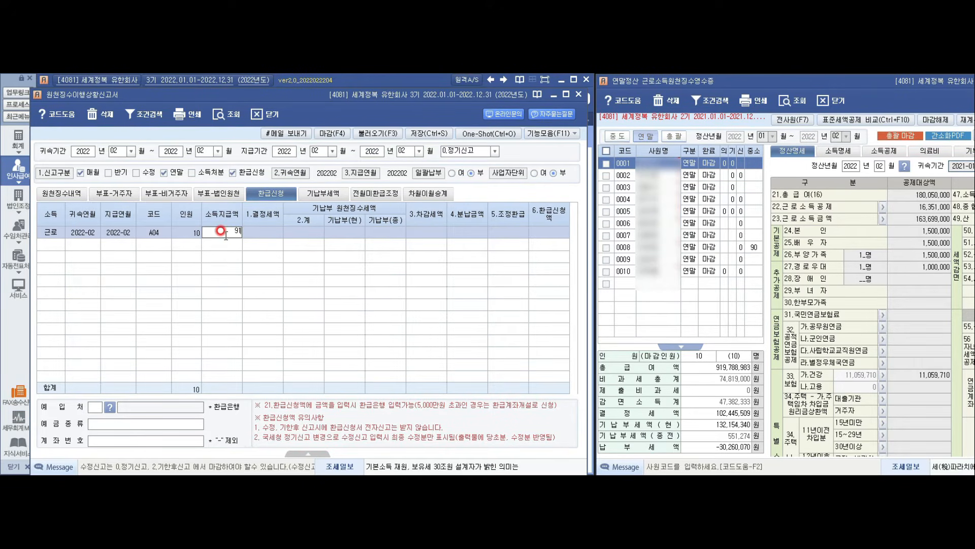
pyautogui.write('919788983')
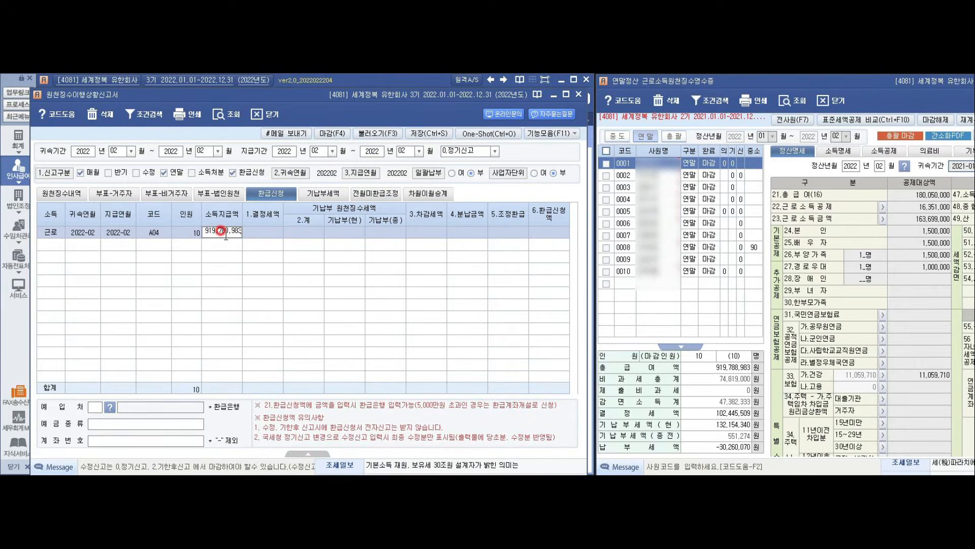
pyautogui.press('Return')
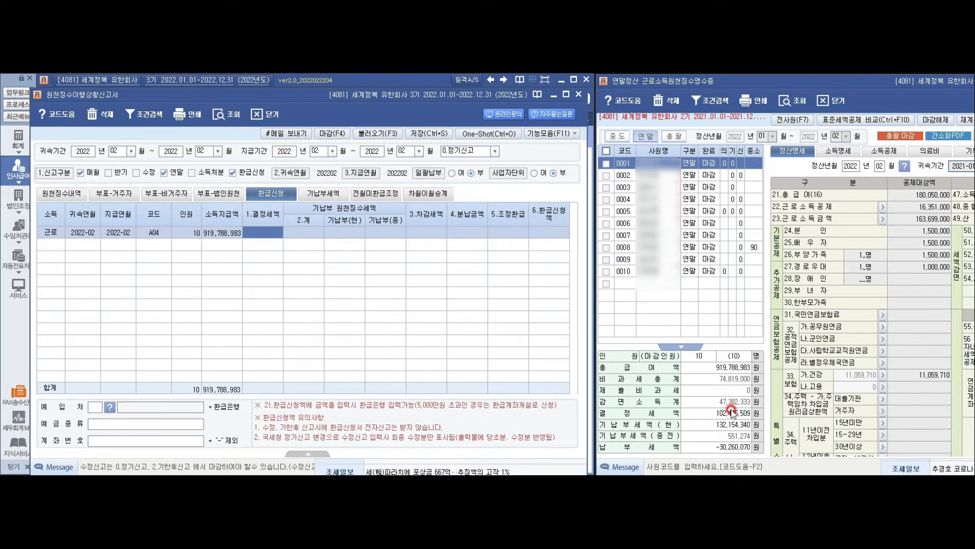
pyautogui.click(253, 230)
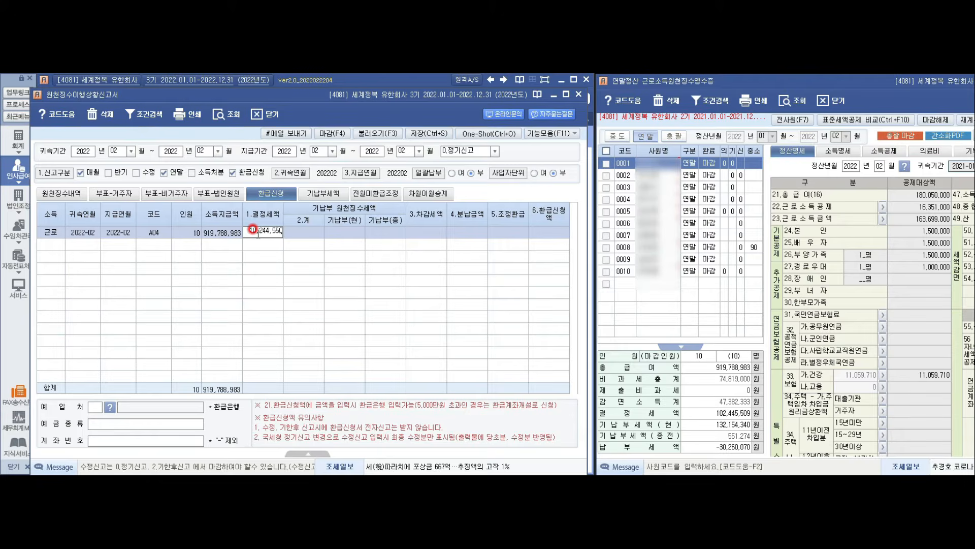
pyautogui.write('102445509')
pyautogui.press('Return')
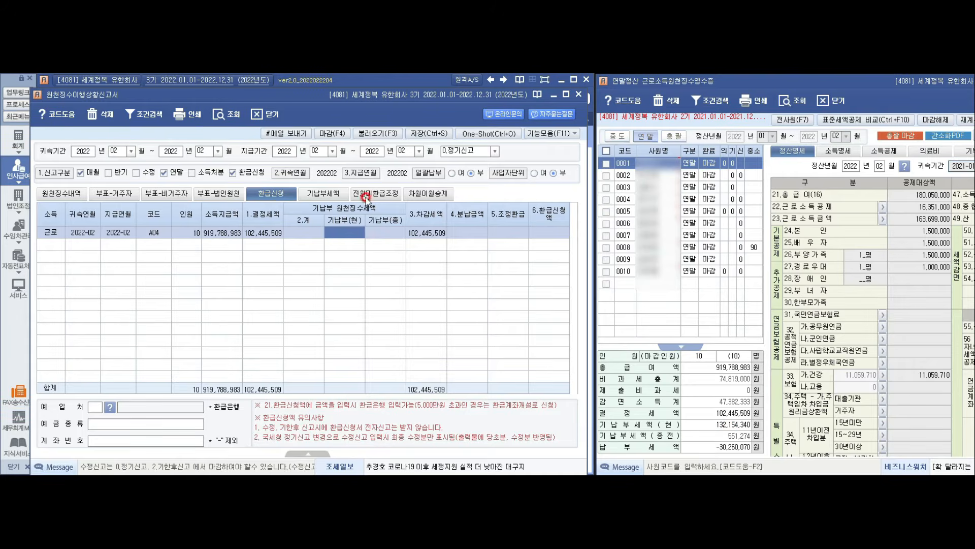
pyautogui.click(337, 233)
pyautogui.press('Return')
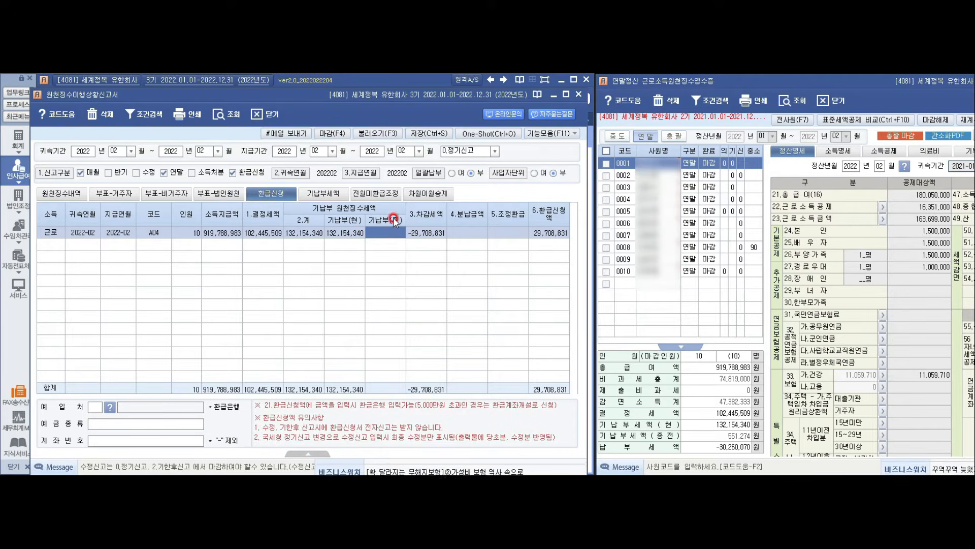
pyautogui.click(390, 233)
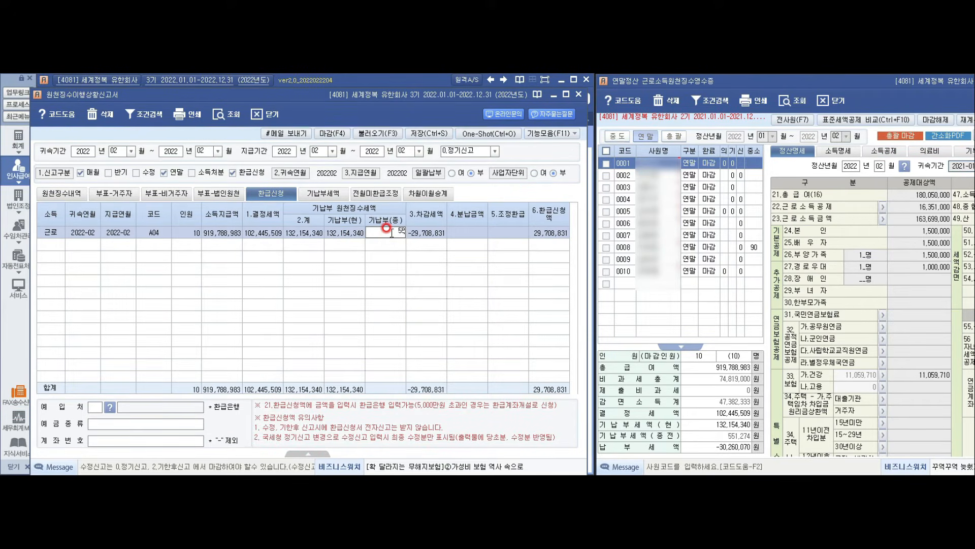
pyautogui.write('551274')
pyautogui.press('Return')
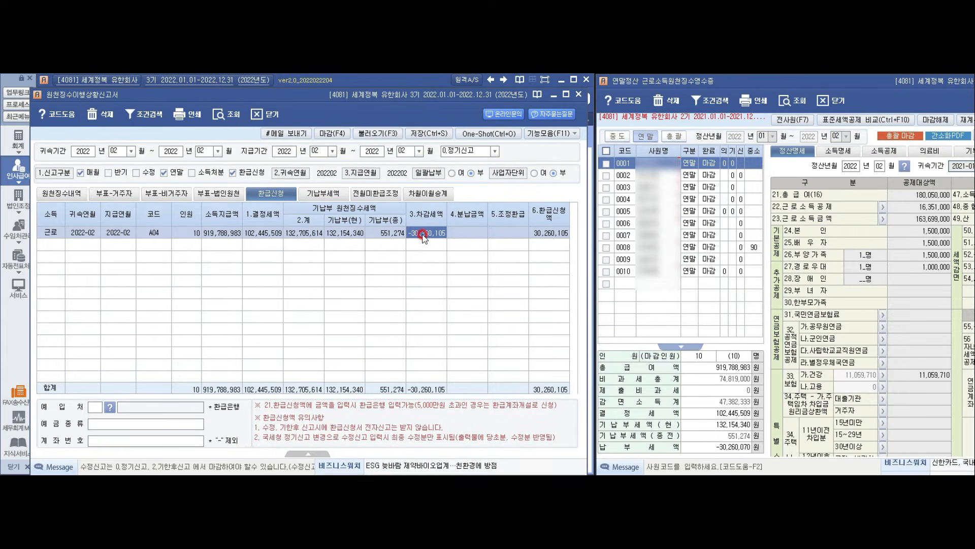
pyautogui.click(340, 233)
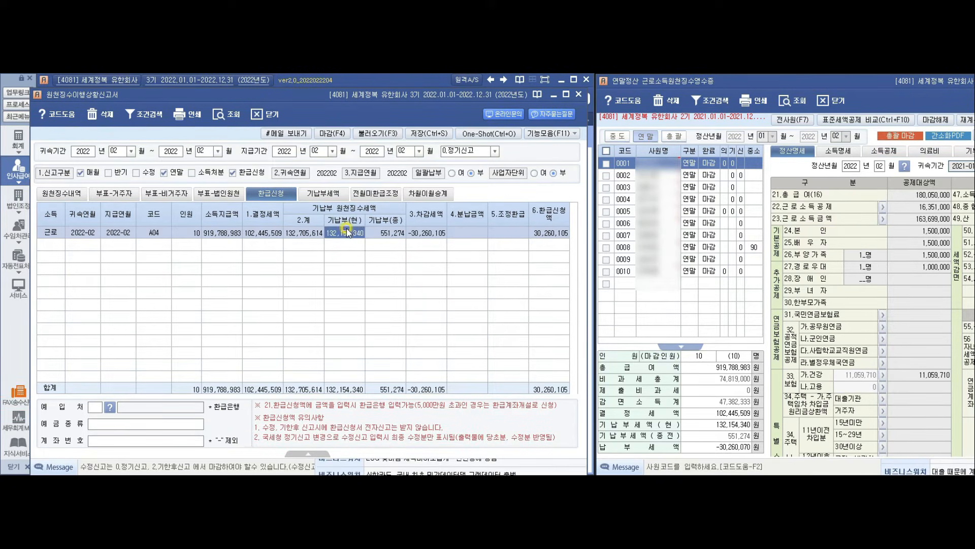
pyautogui.click(381, 234)
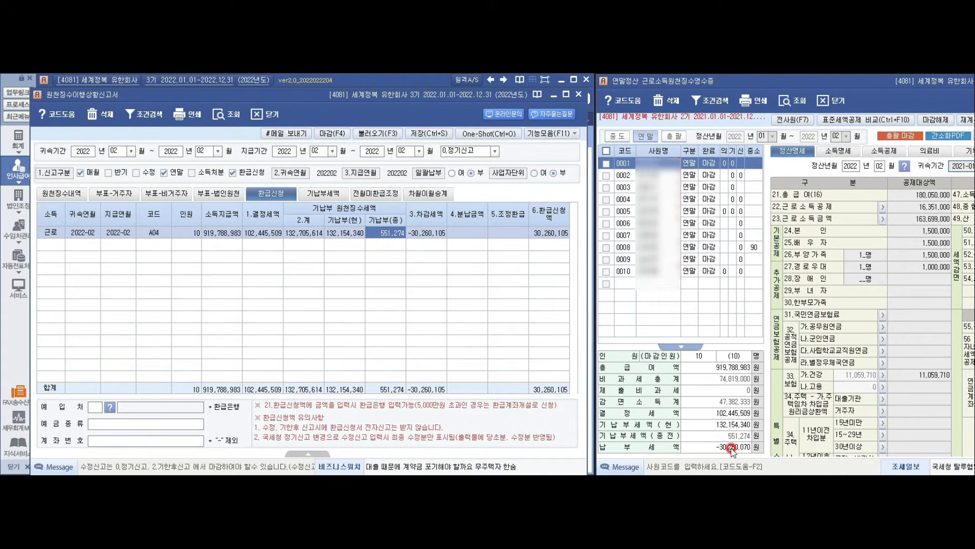
pyautogui.click(439, 247)
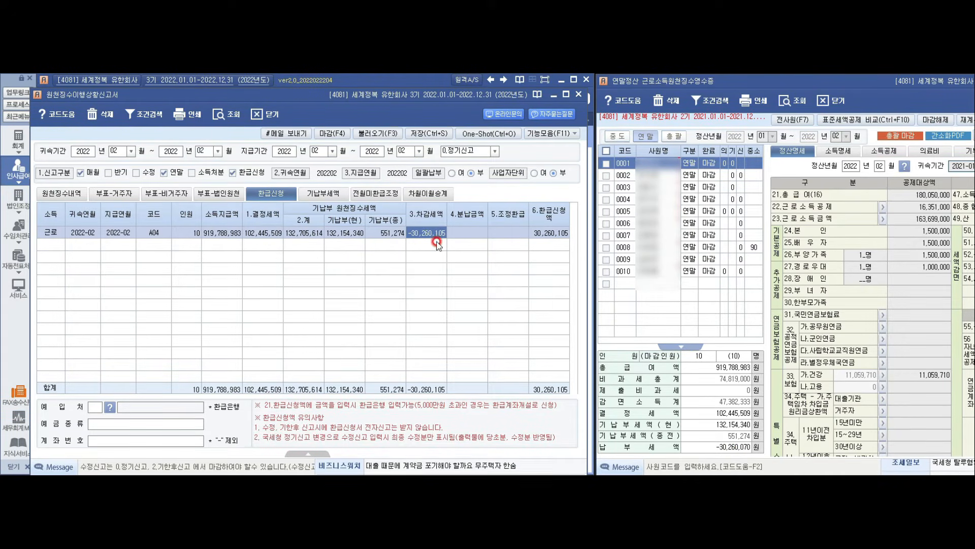
pyautogui.click(433, 247)
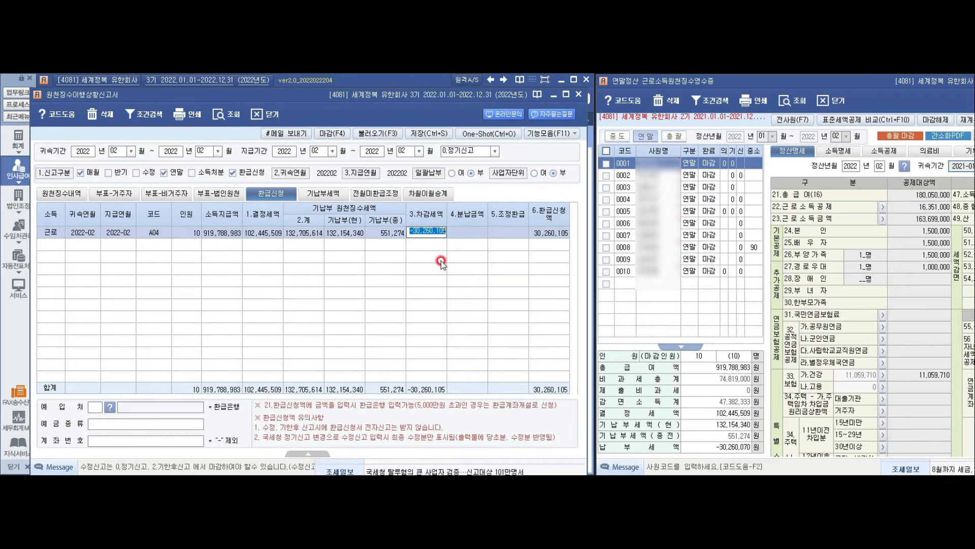
# Step: Compare the 기납부(현) 132,154,340 and 기납부(종) 551,274 amounts in the A04 row
pyautogui.click(385, 241)
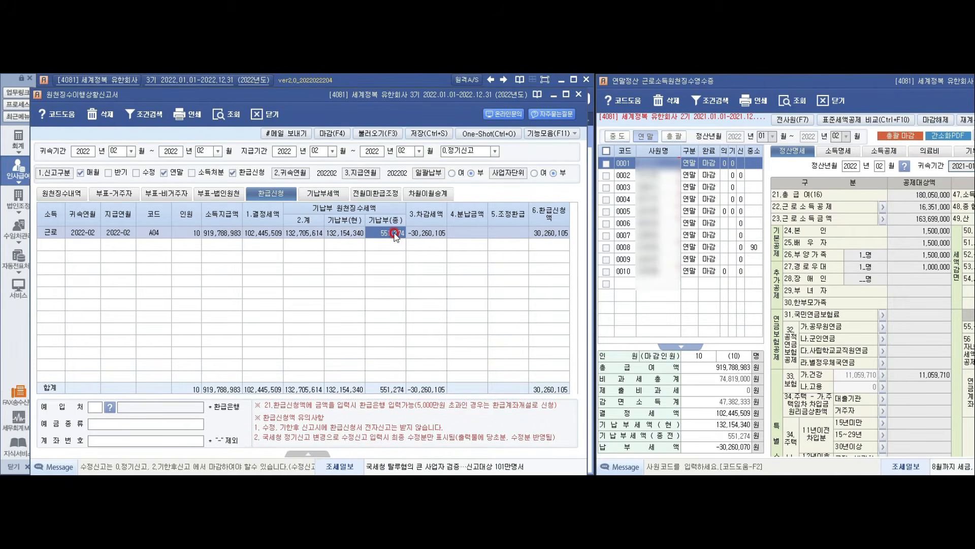
pyautogui.click(345, 232)
pyautogui.click(378, 232)
pyautogui.click(354, 233)
pyautogui.click(390, 236)
pyautogui.click(390, 238)
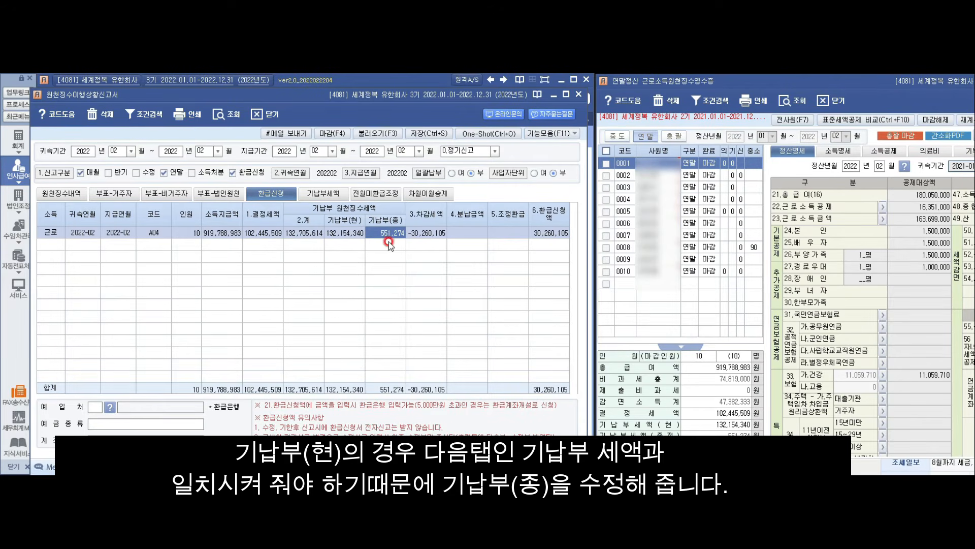
pyautogui.click(344, 233)
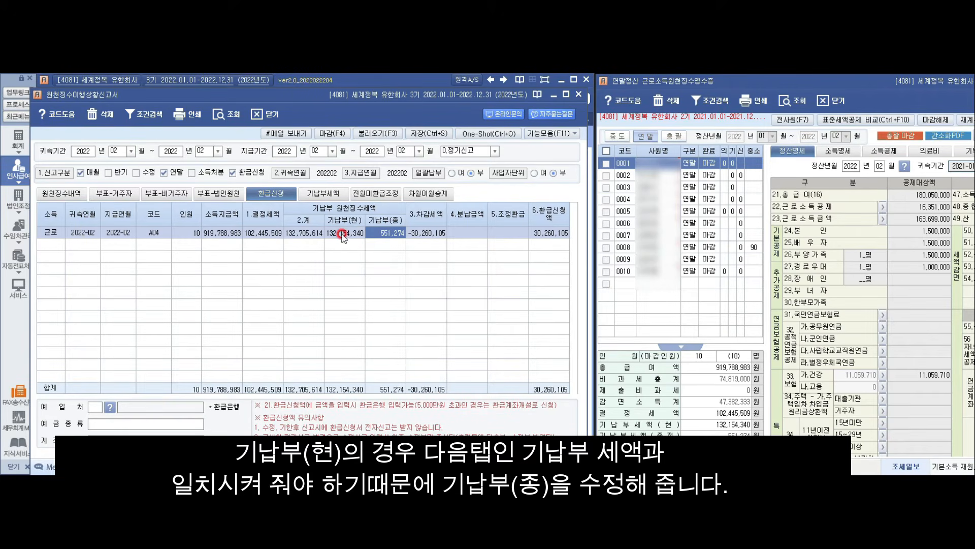
pyautogui.click(397, 233)
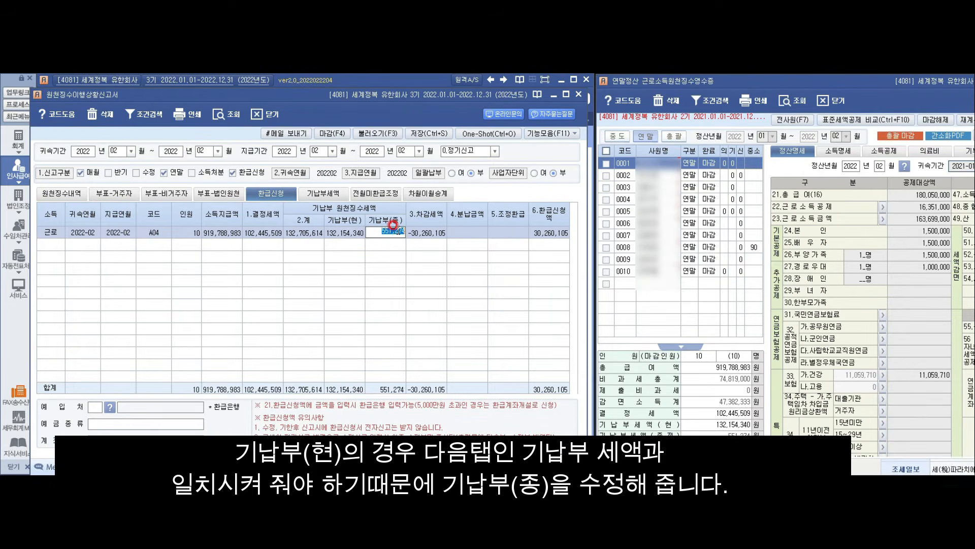
# Step: Correct the 기납부(종) prepaid tax to 551,239 to recalculate the refund totals
pyautogui.click(546, 152)
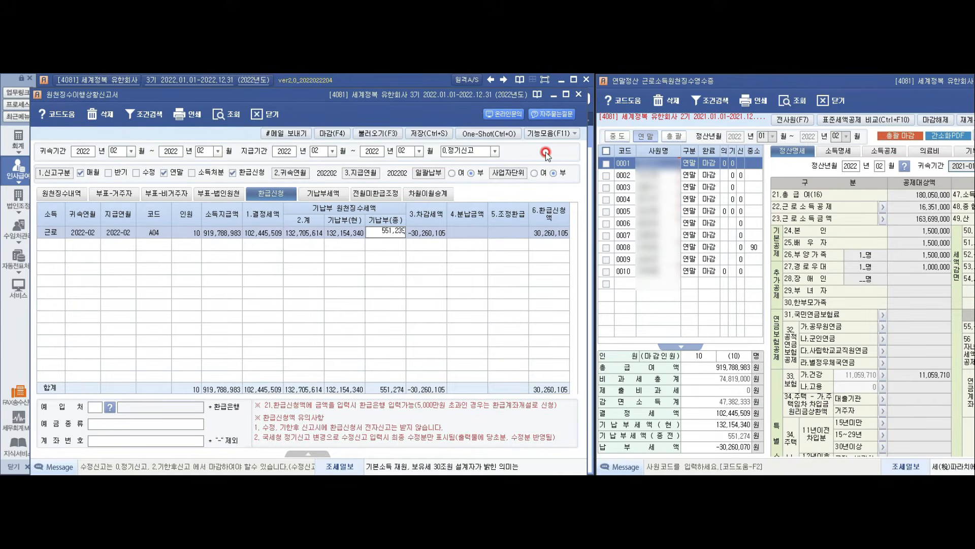
pyautogui.write('551239')
pyautogui.press('Return')
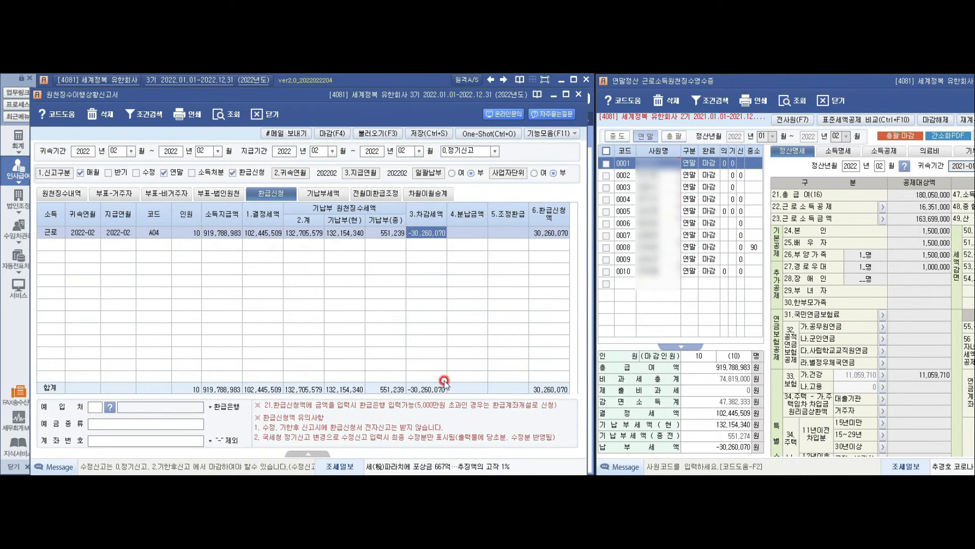
pyautogui.click(499, 235)
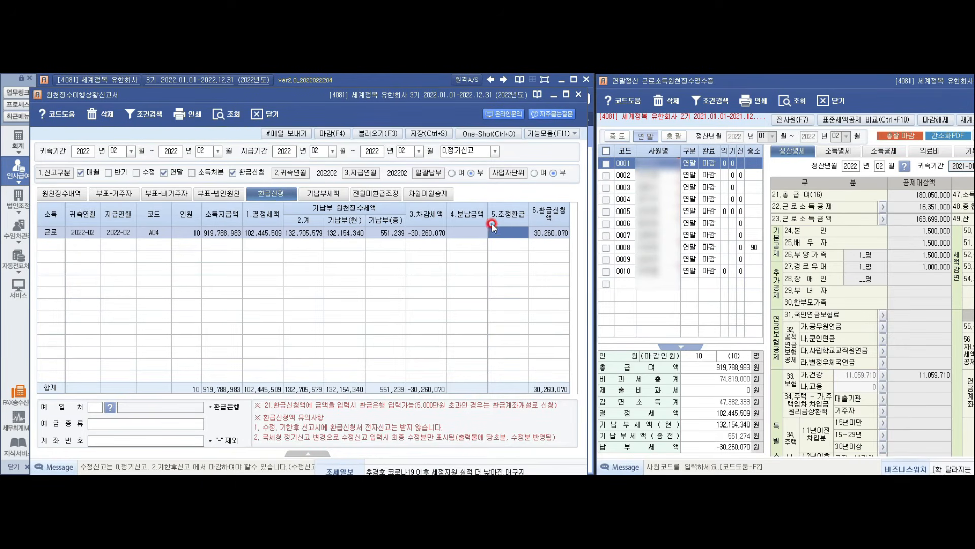
pyautogui.click(48, 193)
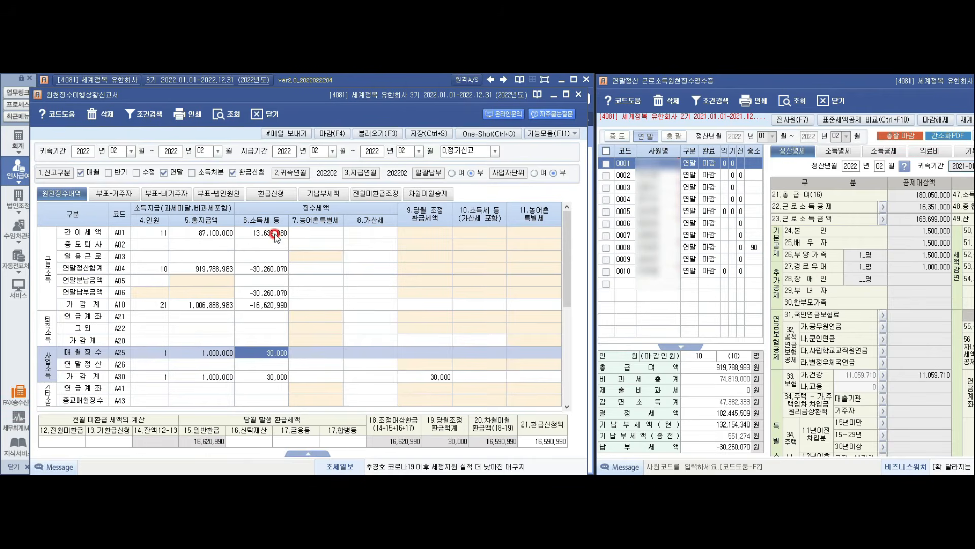
pyautogui.click(274, 236)
pyautogui.click(269, 387)
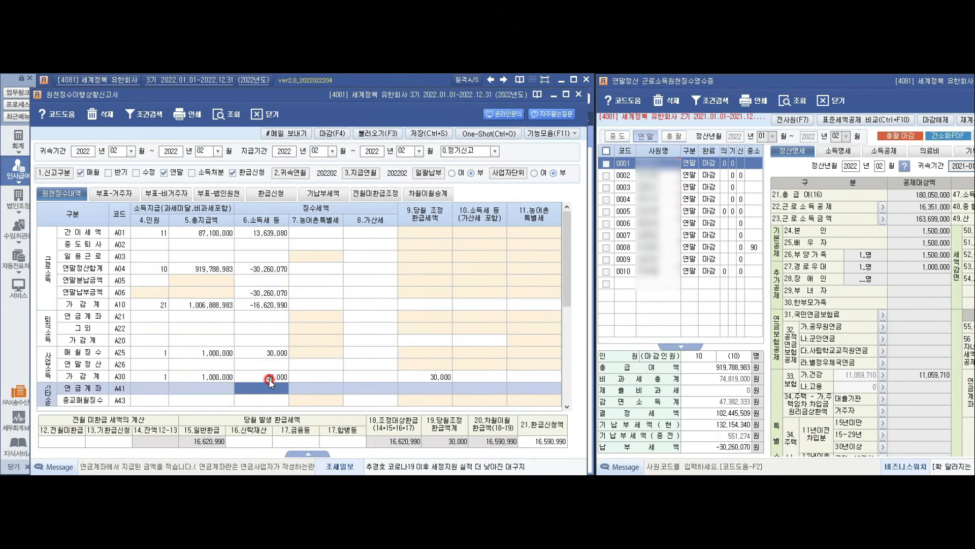
pyautogui.click(269, 377)
pyautogui.click(267, 238)
pyautogui.click(261, 377)
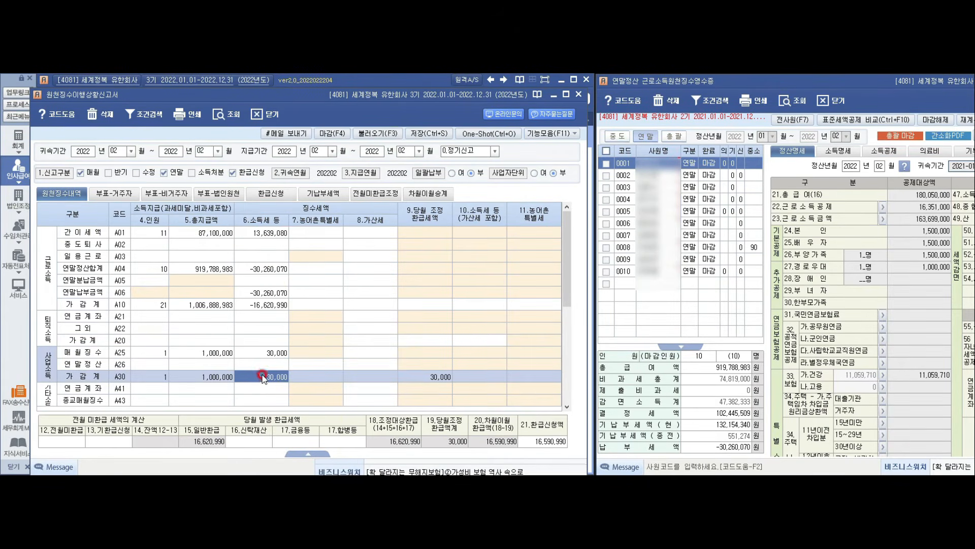
pyautogui.click(251, 238)
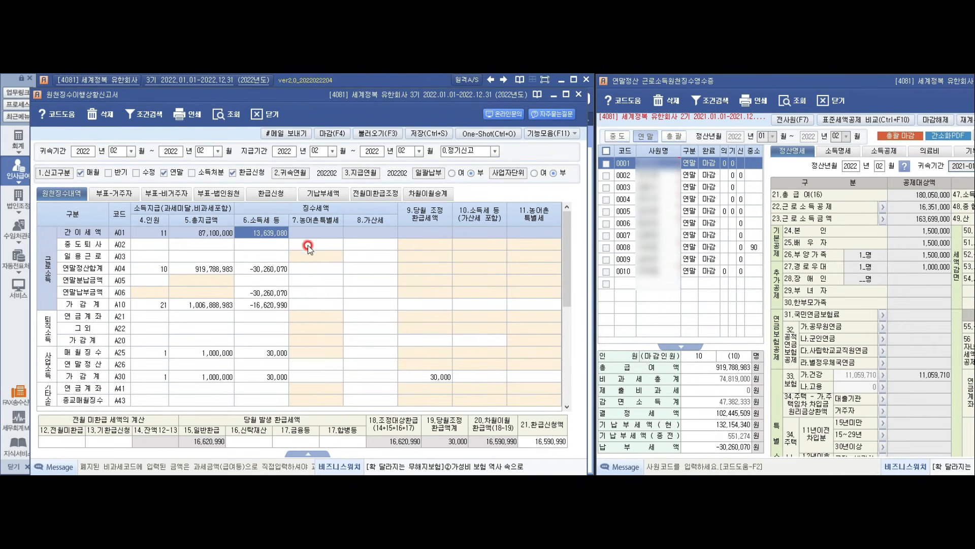
pyautogui.click(326, 193)
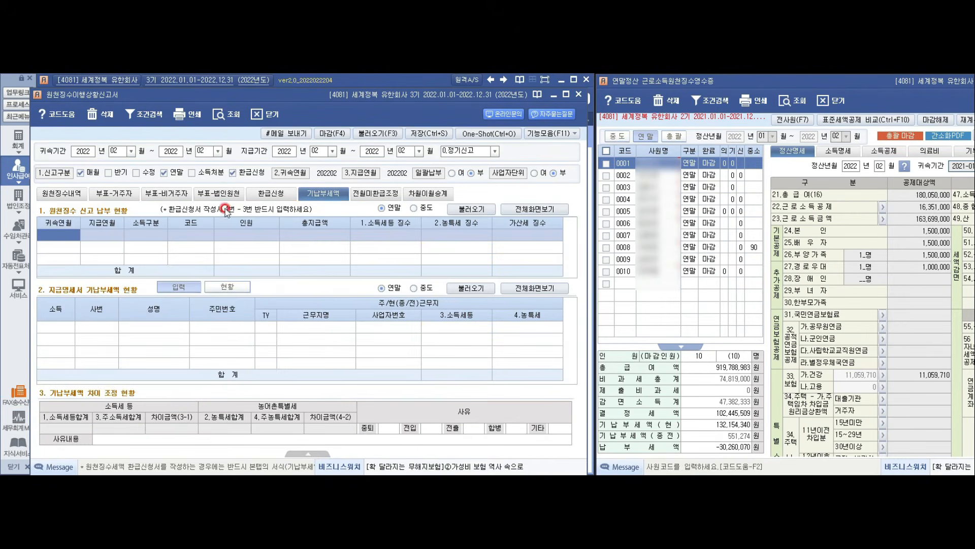
pyautogui.click(272, 193)
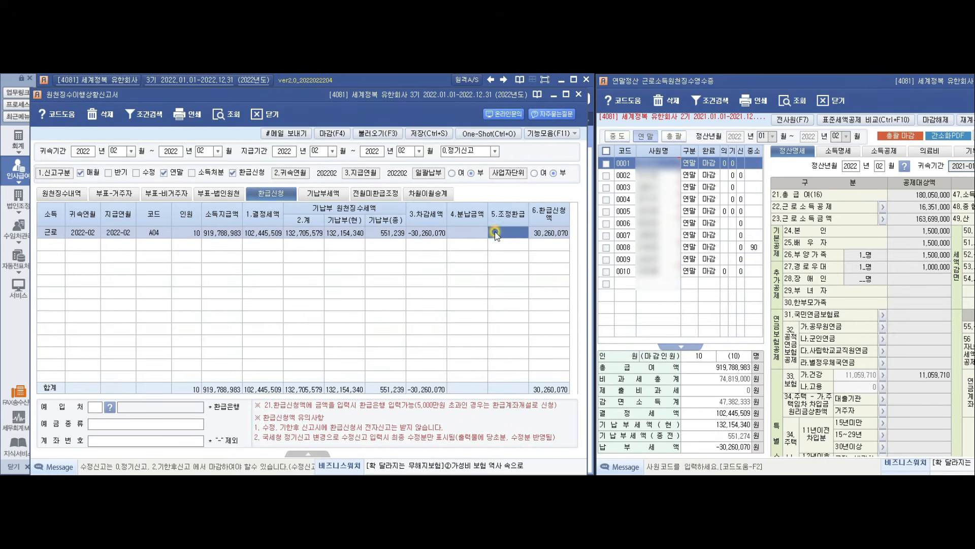
# Step: Enter 13,669,080 in 5.조정환급 and cross-check it against the 원천징수내역 totals
pyautogui.click(505, 235)
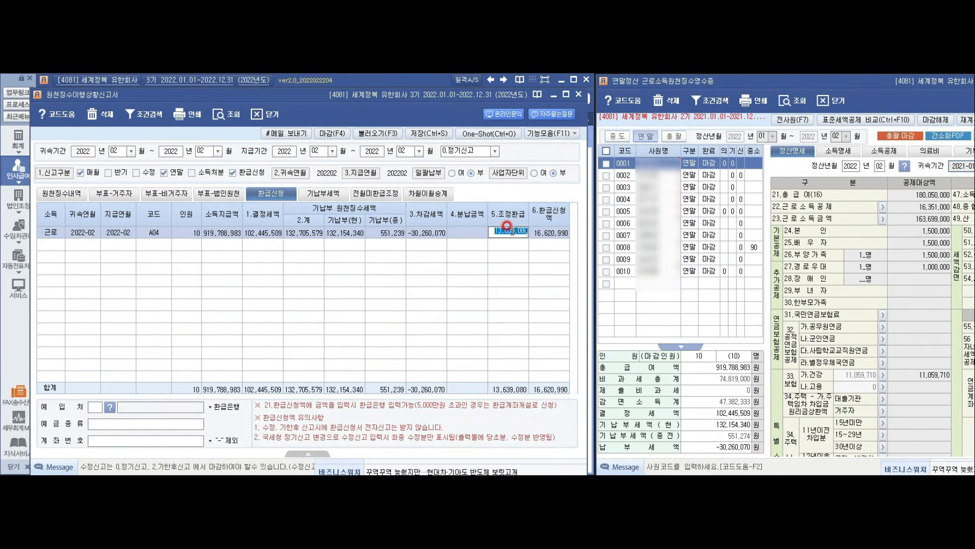
pyautogui.click(645, 167)
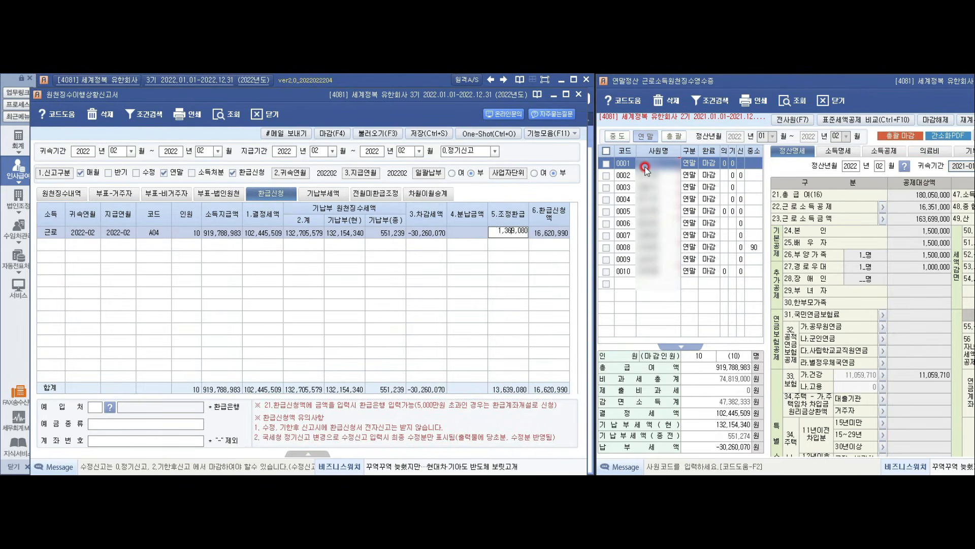
pyautogui.press('Return')
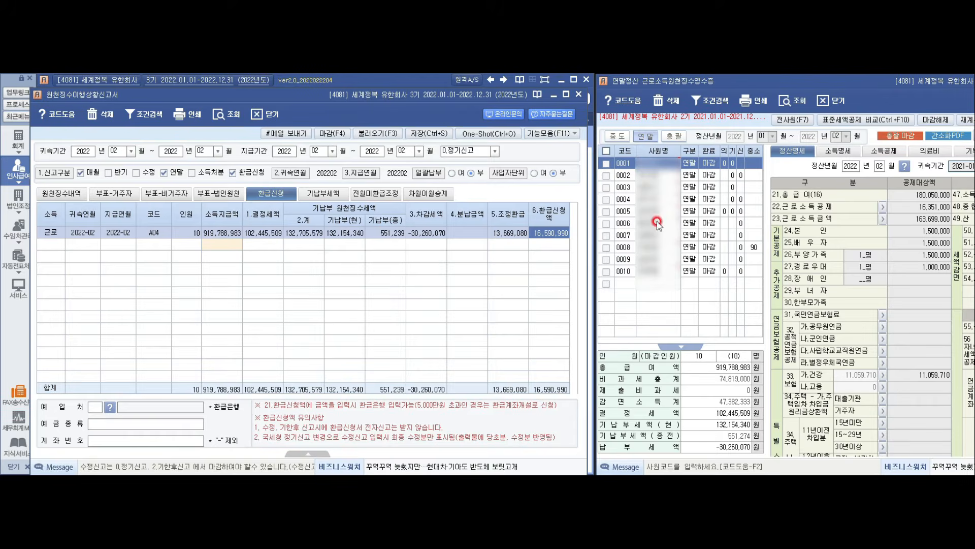
pyautogui.click(55, 195)
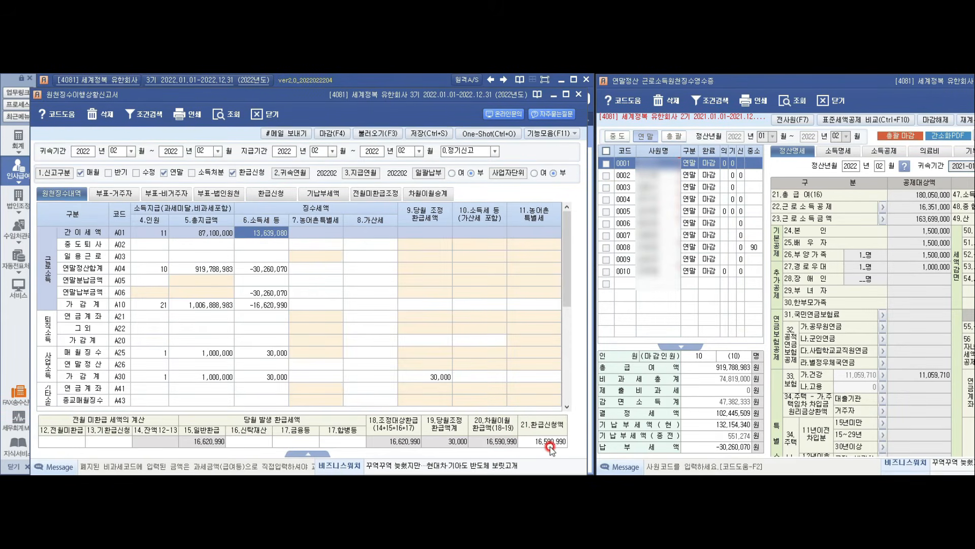
pyautogui.click(276, 199)
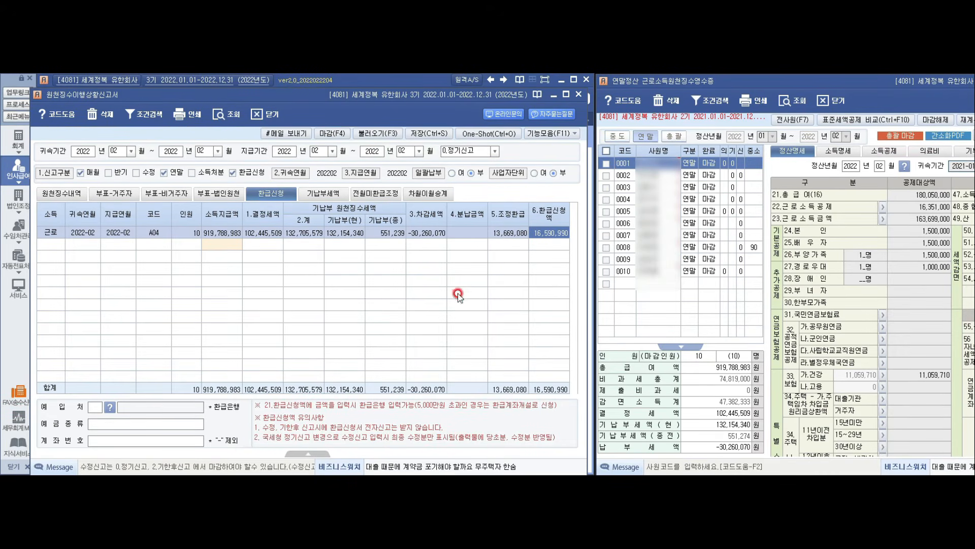
# Step: Set the refund bank to 002 산업은행 with deposit type 보통 예금 and the account number
pyautogui.click(107, 408)
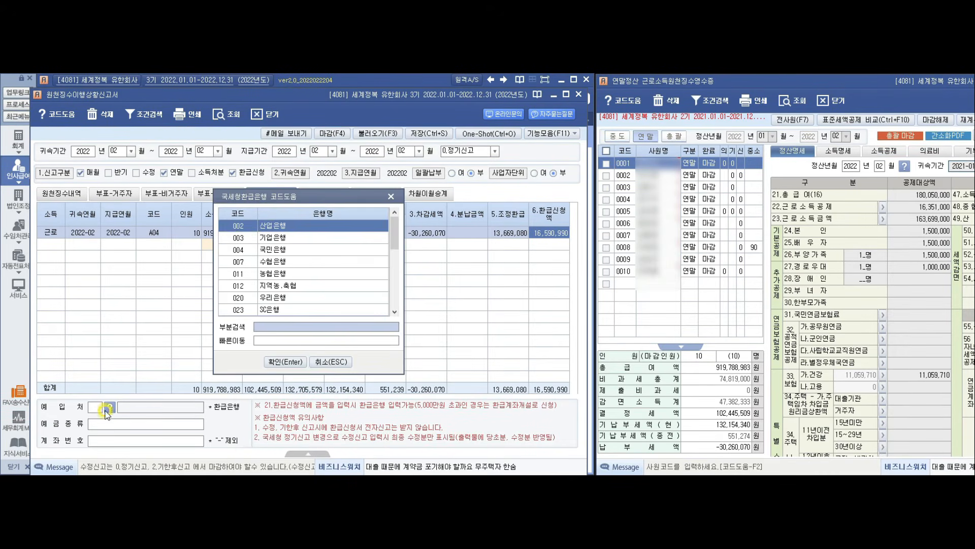
pyautogui.doubleClick(250, 232)
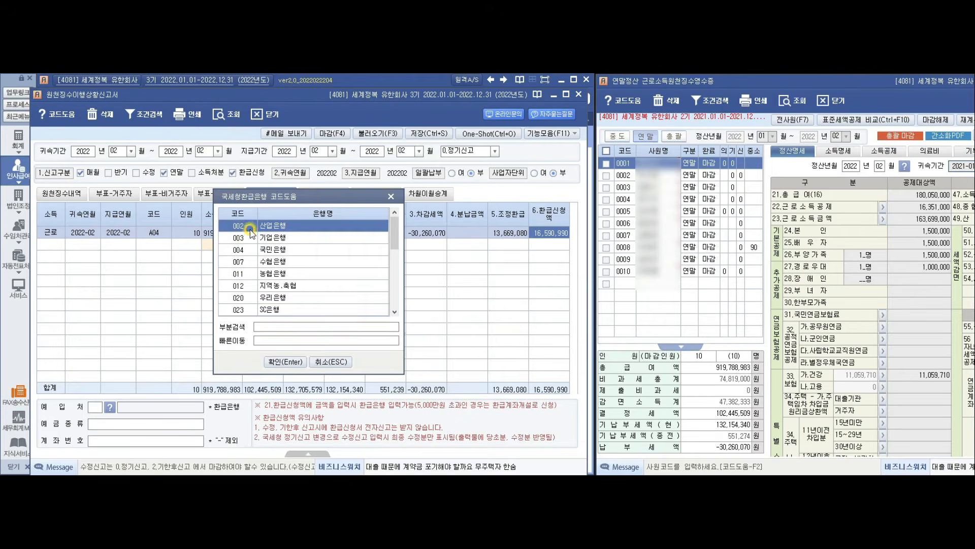
pyautogui.click(122, 424)
pyautogui.write('보통 예금')
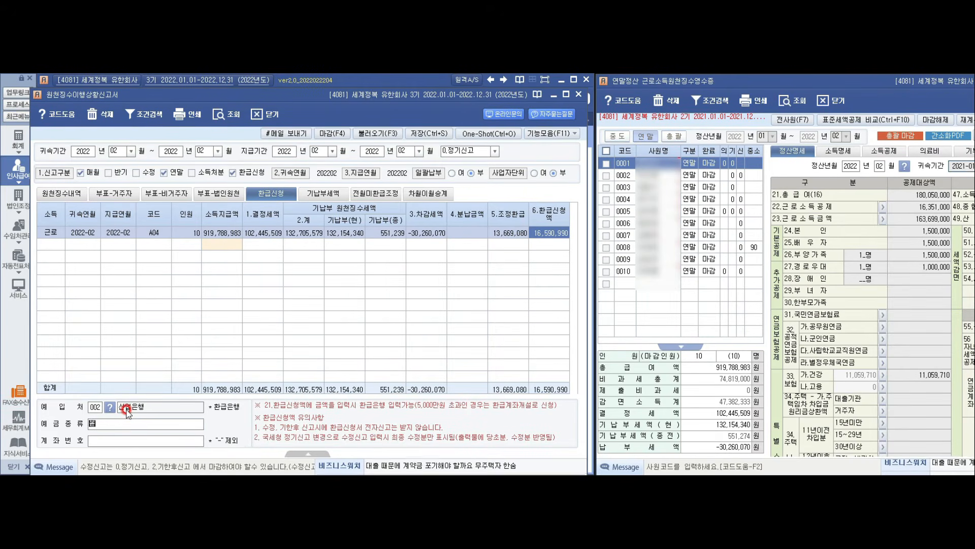
pyautogui.press('Return')
pyautogui.write('1234578')
pyautogui.press('Return')
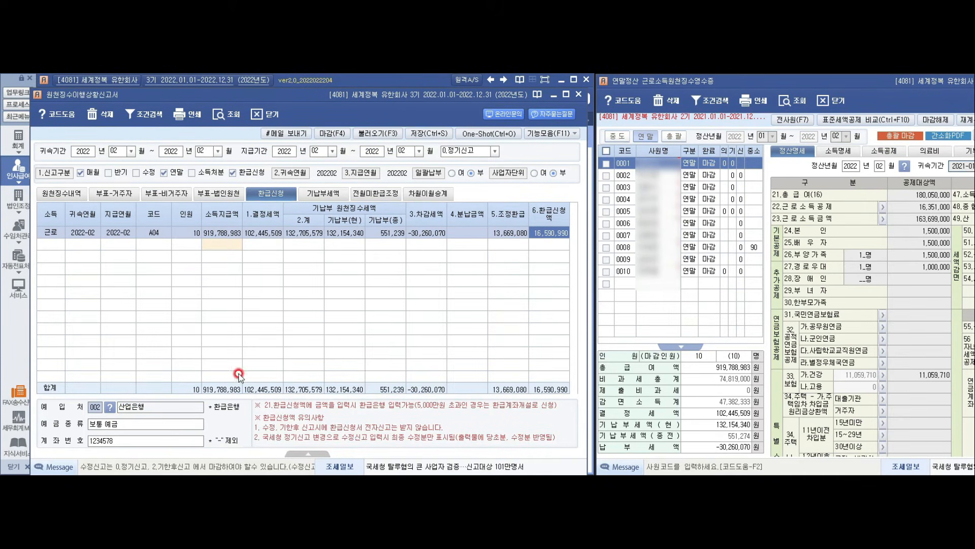
# Step: Import the saved 2021-12 and 2022-01 A01 earned-income returns into the 기납부세액 sheet
pyautogui.click(337, 193)
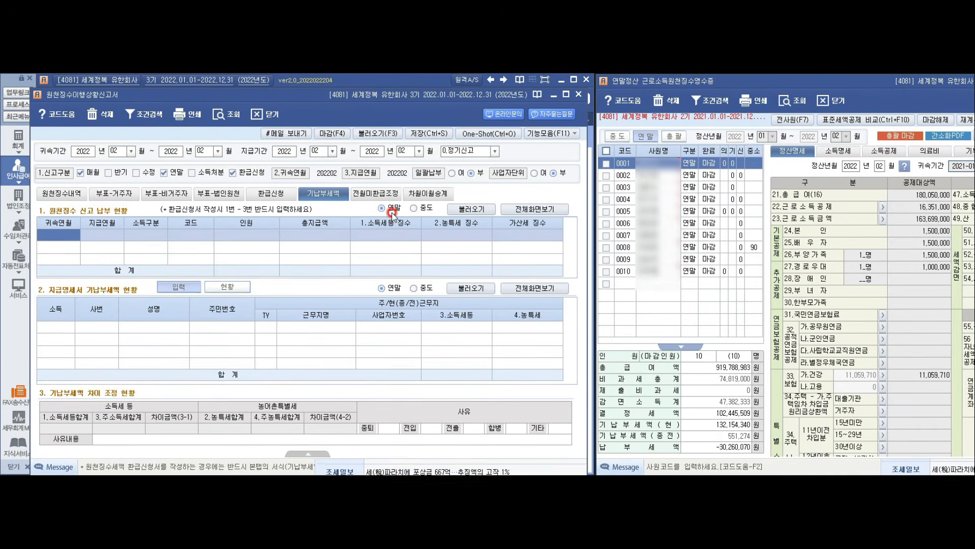
pyautogui.click(463, 210)
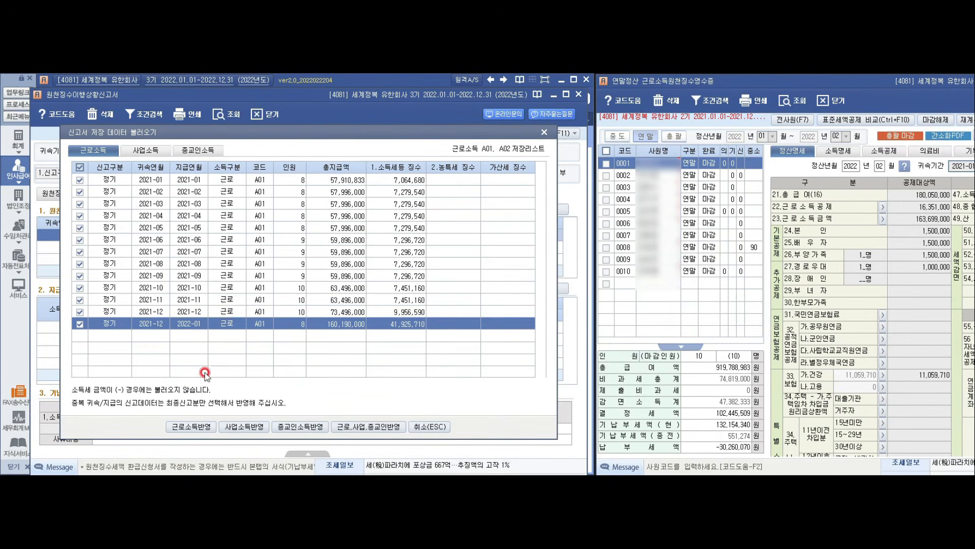
pyautogui.click(191, 429)
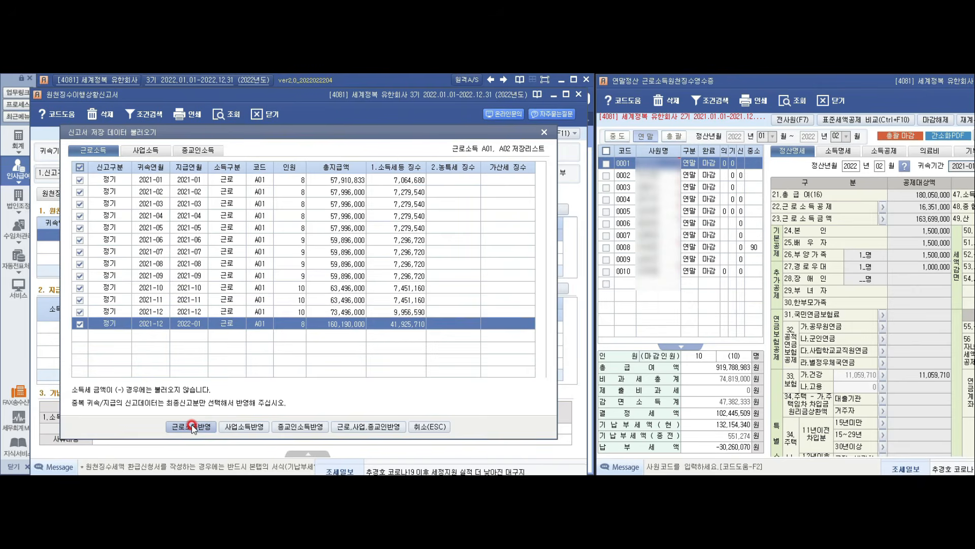
pyautogui.click(441, 339)
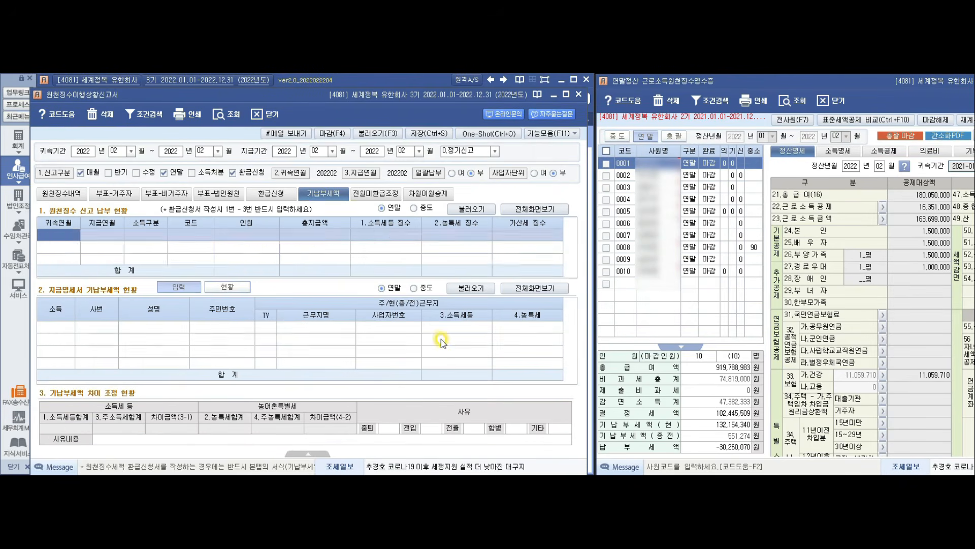
pyautogui.click(439, 275)
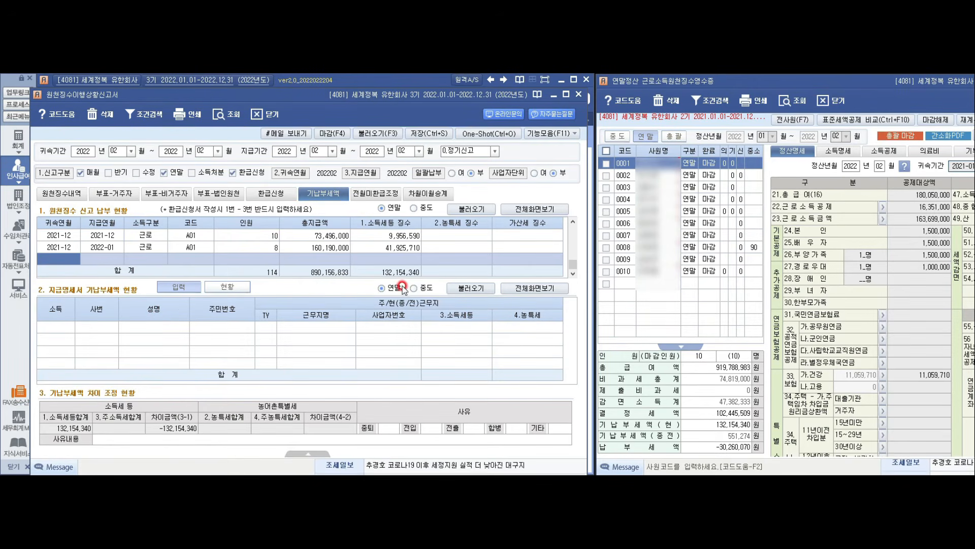
pyautogui.click(471, 288)
# Step: Apply the saved year-end earned-income settlement amounts to the payment-statement section
pyautogui.click(191, 431)
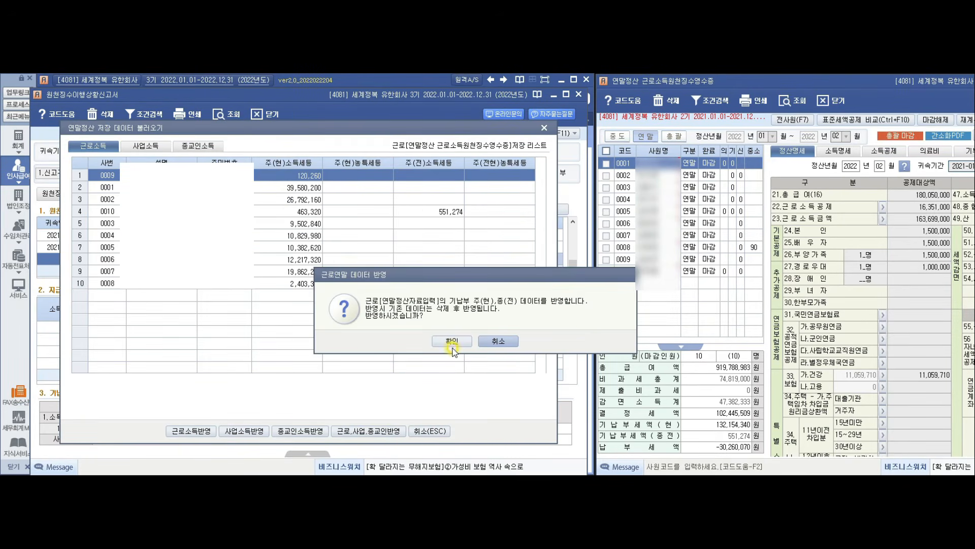
pyautogui.click(451, 341)
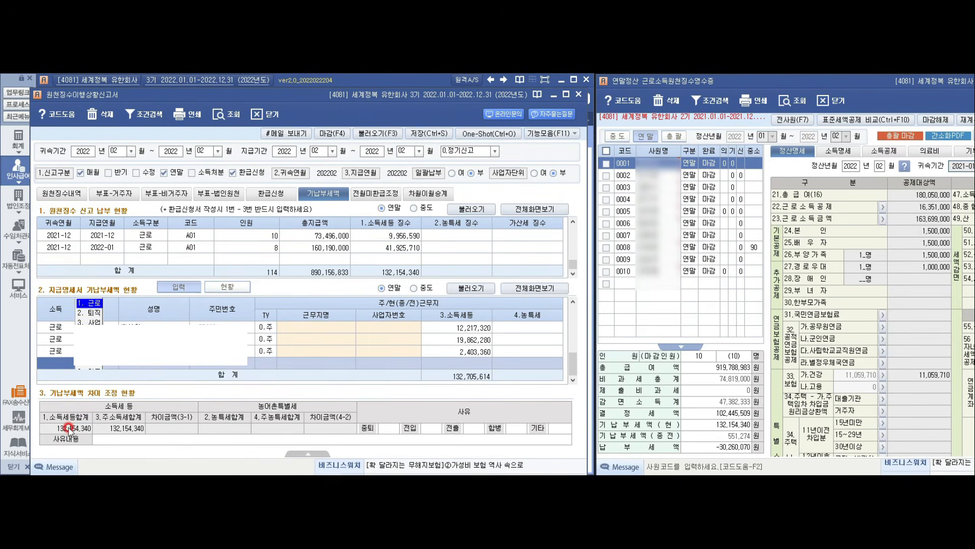
pyautogui.click(86, 430)
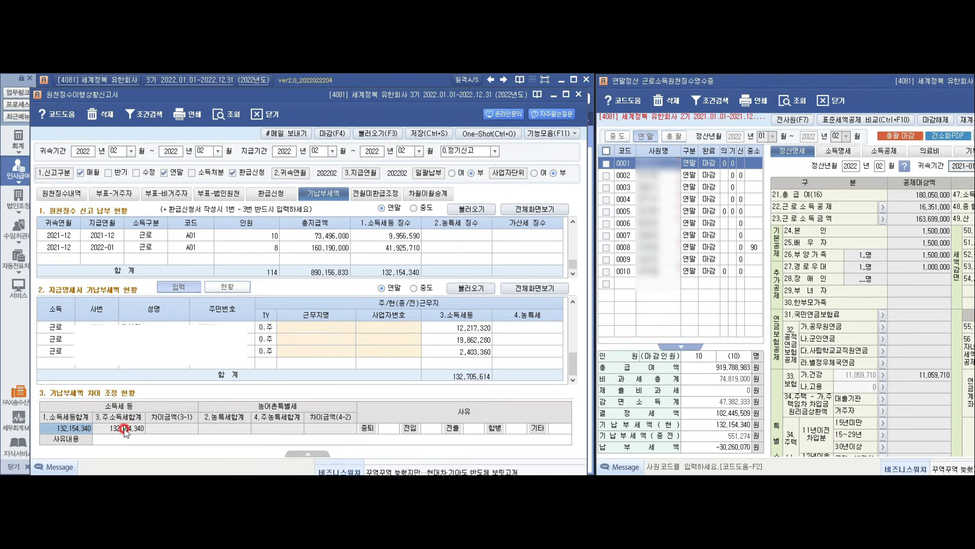
pyautogui.press('Return')
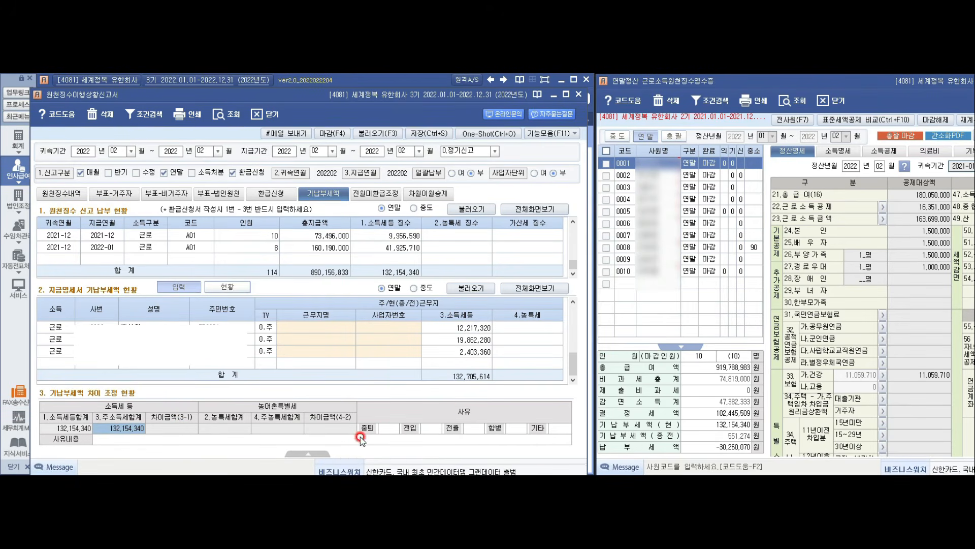
# Step: Enter 중퇴 count 1 with reason '중도퇴사자', then delete both entries
pyautogui.click(389, 429)
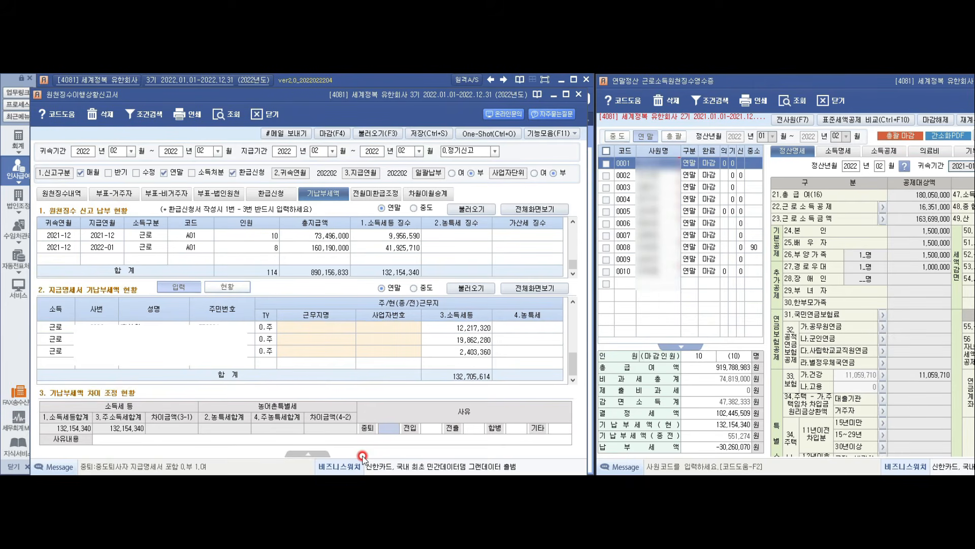
pyautogui.write('1')
pyautogui.press('Return')
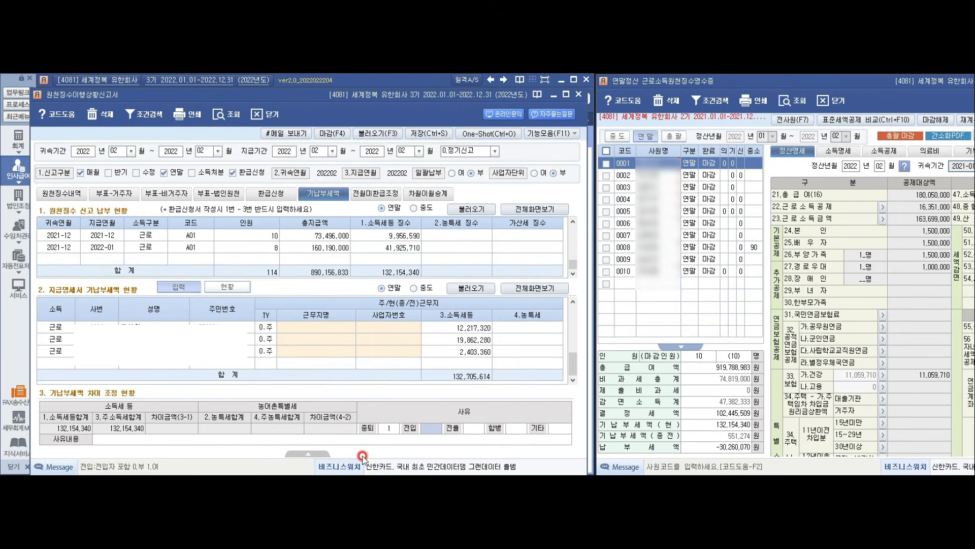
pyautogui.click(329, 441)
pyautogui.write('중')
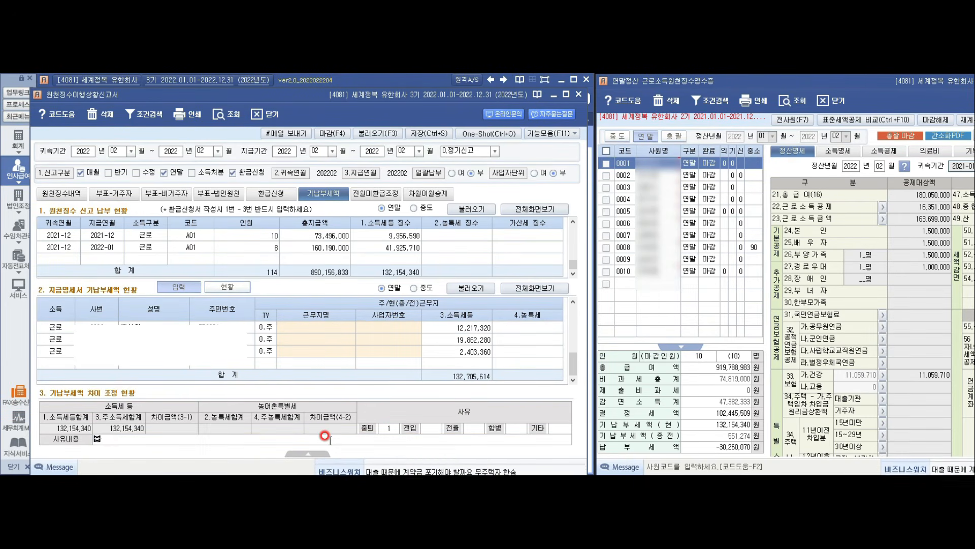
pyautogui.write('도퇴사자')
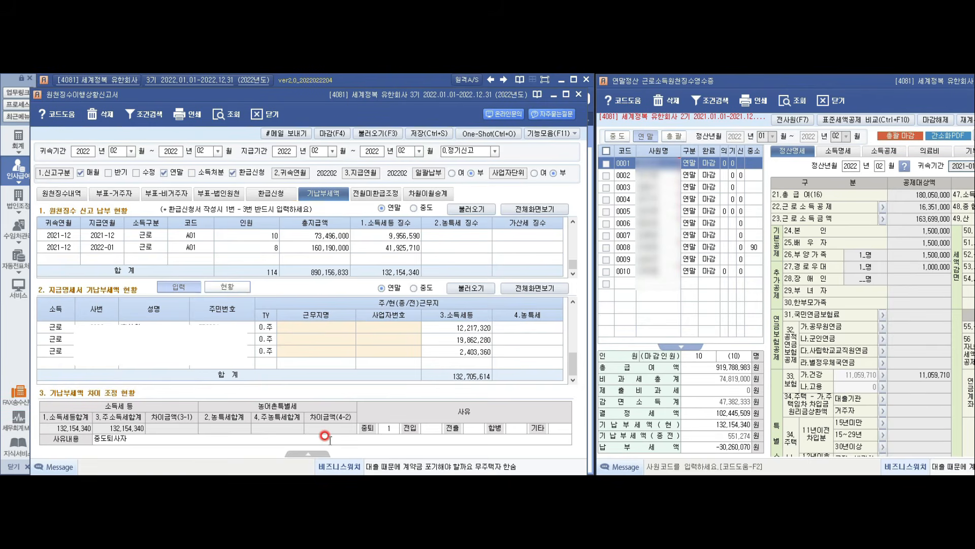
pyautogui.press('Return')
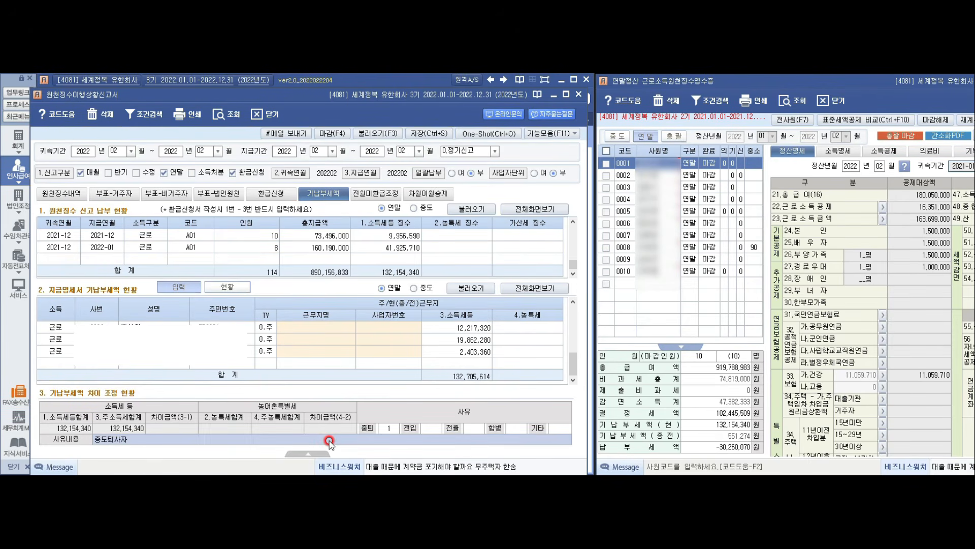
pyautogui.press('Delete')
pyautogui.click(390, 427)
pyautogui.press('Delete')
pyautogui.press('Return')
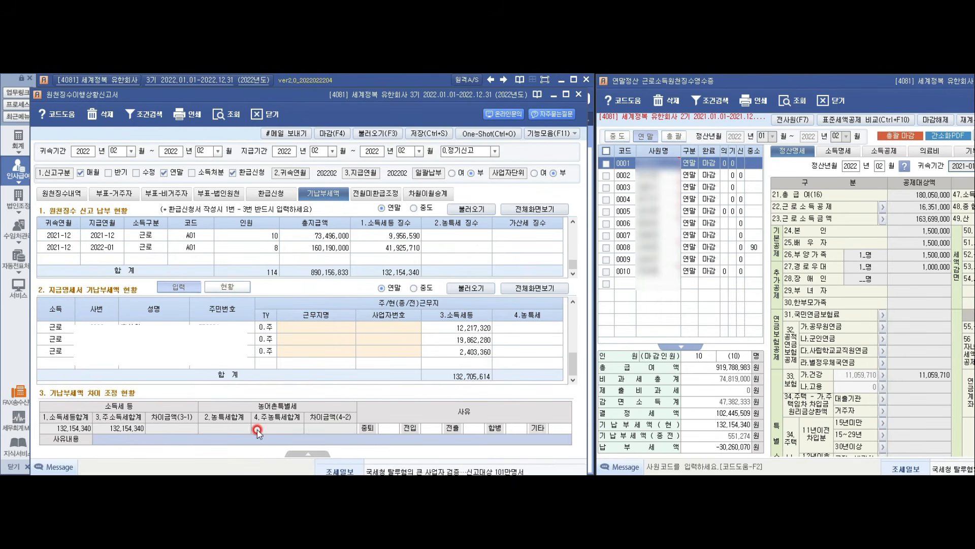
# Step: Review 중도 and 연말 records in the other window, then return to the 환급신청 page
pyautogui.click(617, 137)
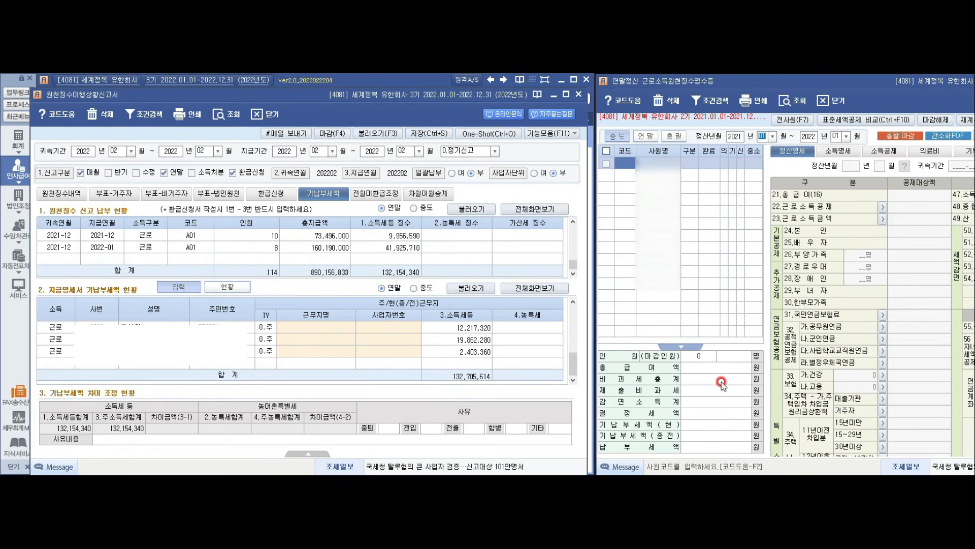
pyautogui.click(649, 136)
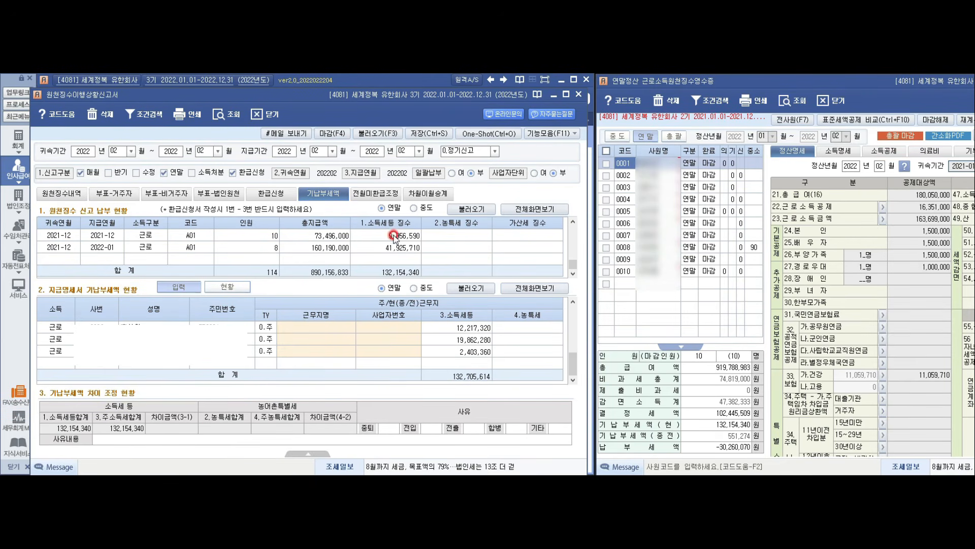
pyautogui.click(271, 193)
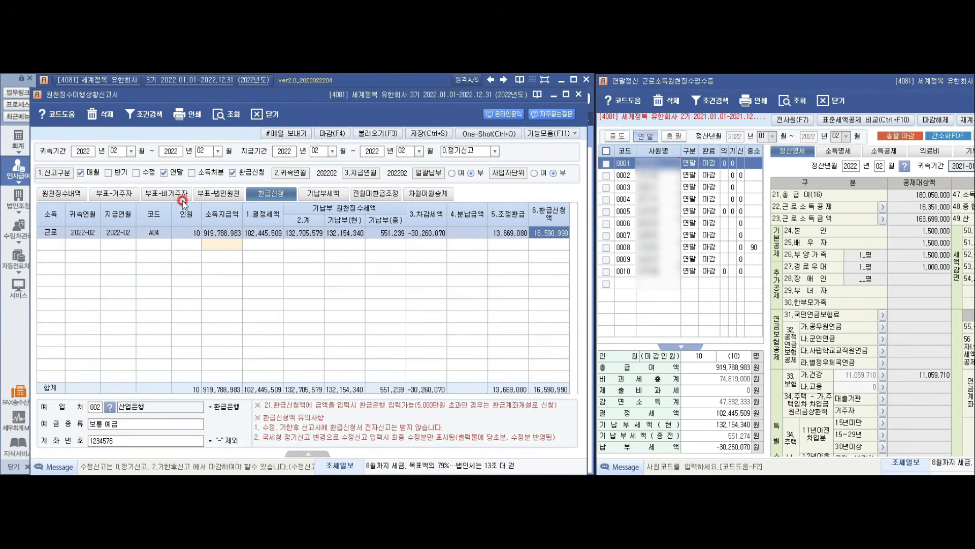
# Step: Apply 마감 to the February 2022 return from 원천징수내역 and acknowledge the 마감 완료 notice
pyautogui.click(70, 195)
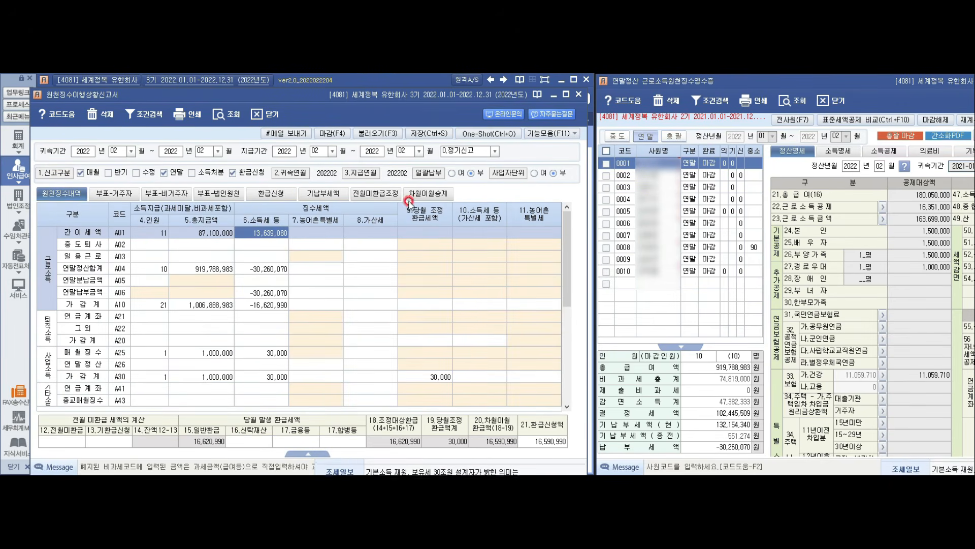
pyautogui.click(339, 133)
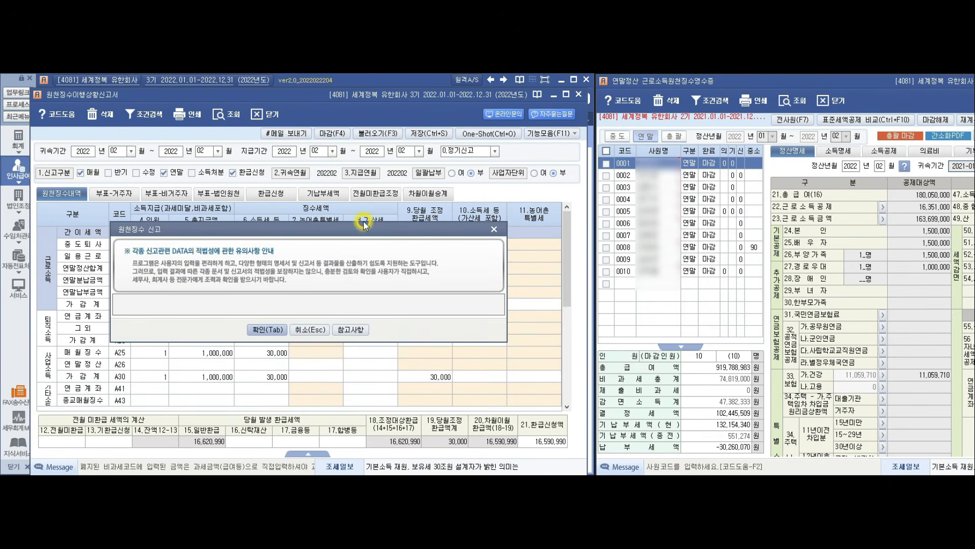
pyautogui.click(280, 334)
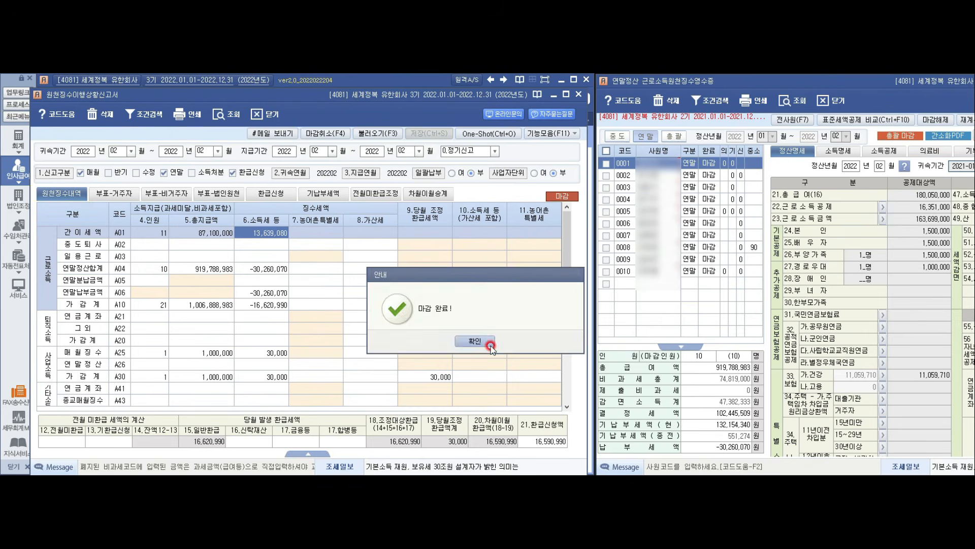
pyautogui.click(475, 341)
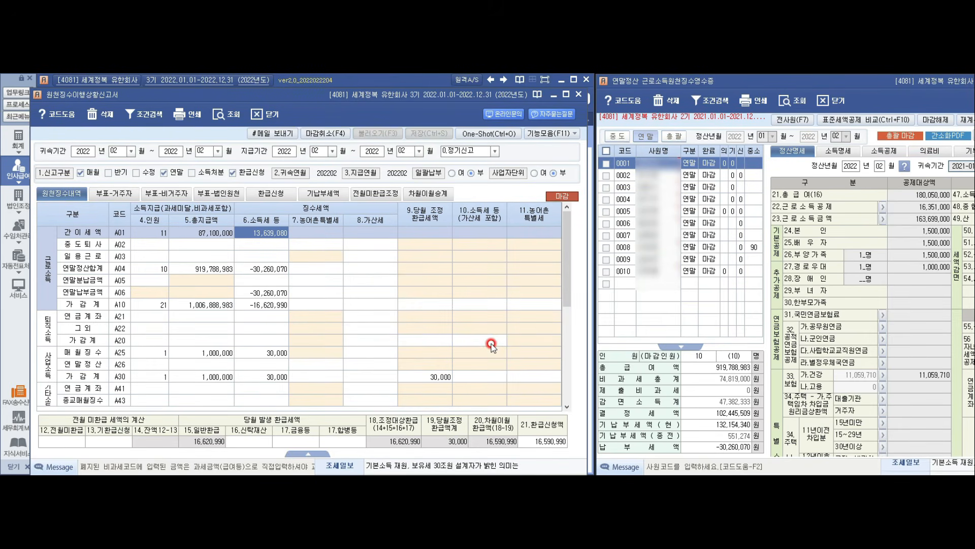
# Step: Review the 전월미환급조정 page, then show the 기납부세액 sheet comparing 132,154,340 against 132,705,614
pyautogui.click(374, 195)
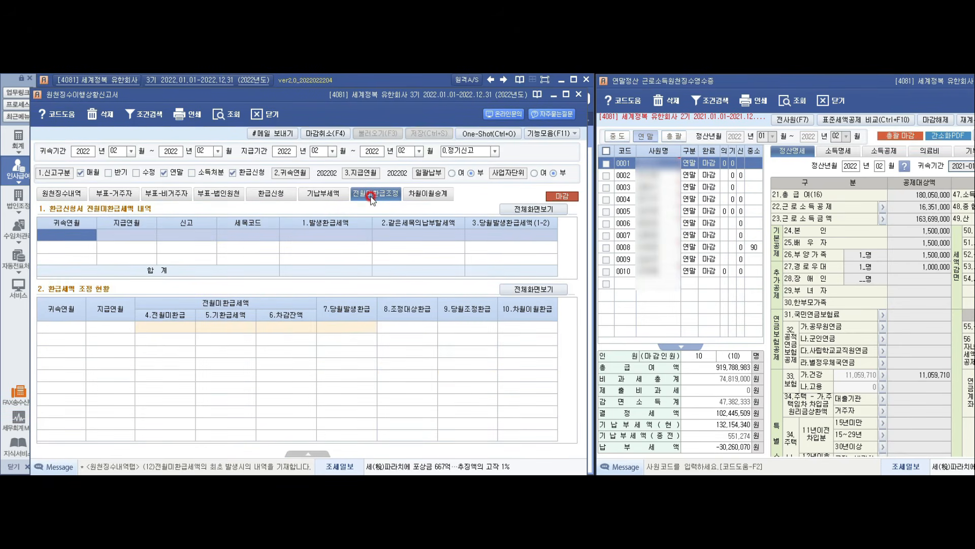
pyautogui.click(62, 194)
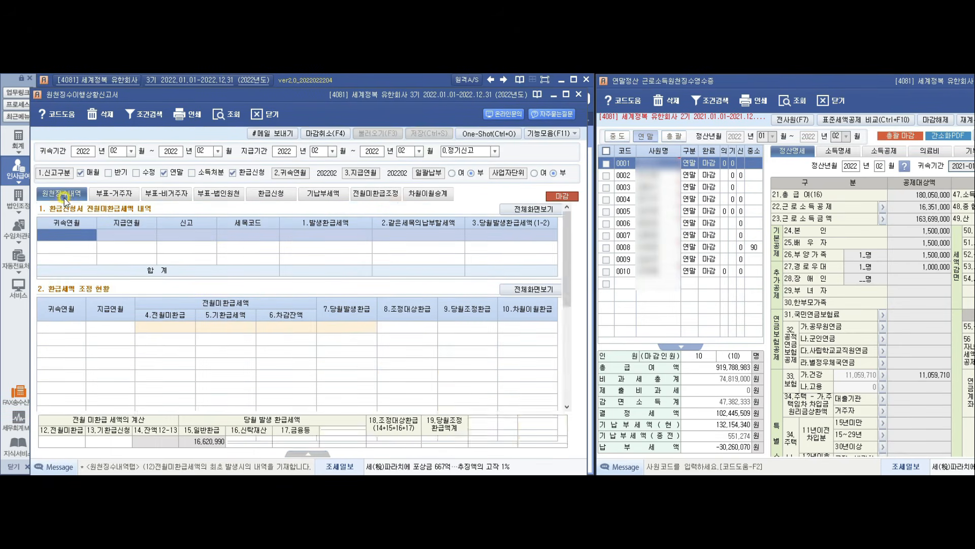
pyautogui.click(49, 463)
pyautogui.click(82, 424)
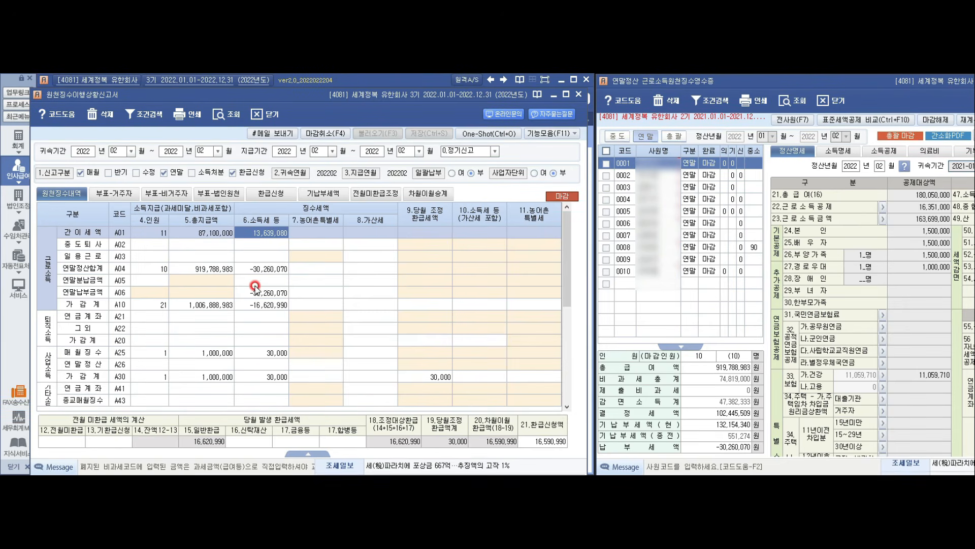
pyautogui.click(375, 194)
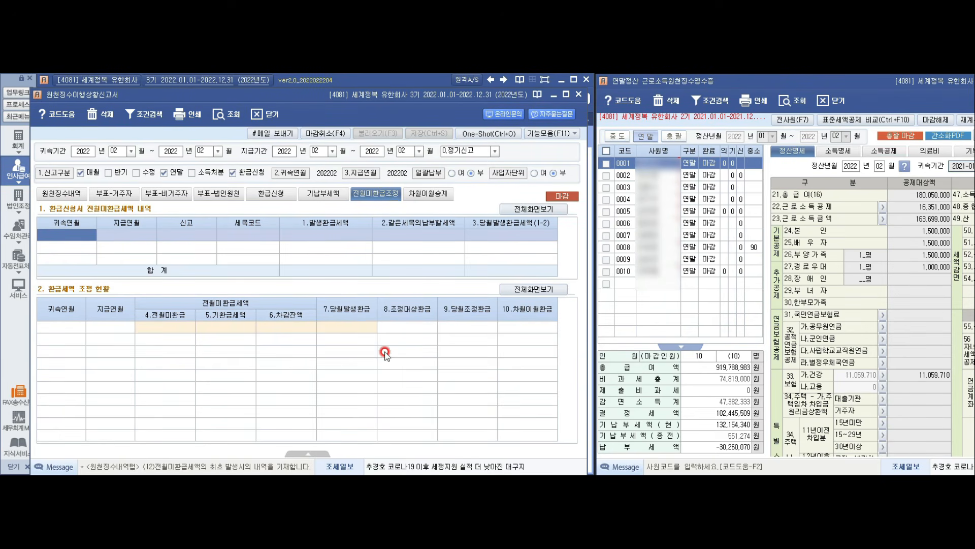
pyautogui.click(323, 193)
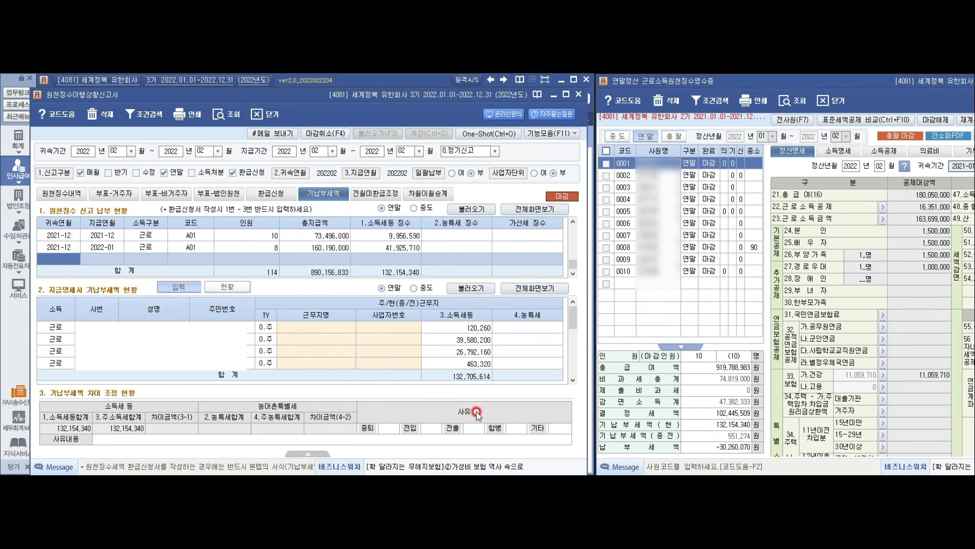
# Step: On the 원천징수내역 summary, confirm item 21.환급신청액 shows a 16,590,990 refund request
pyautogui.click(60, 194)
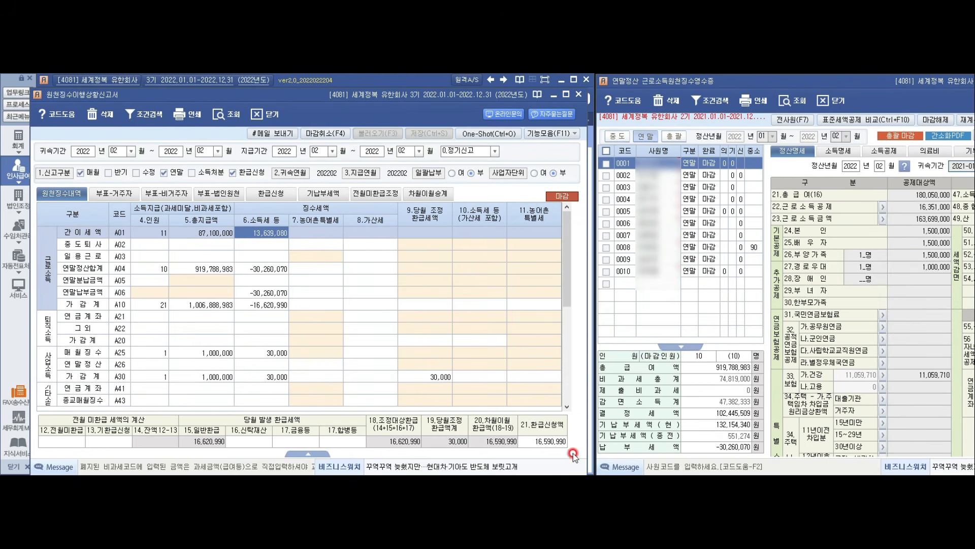
pyautogui.click(553, 443)
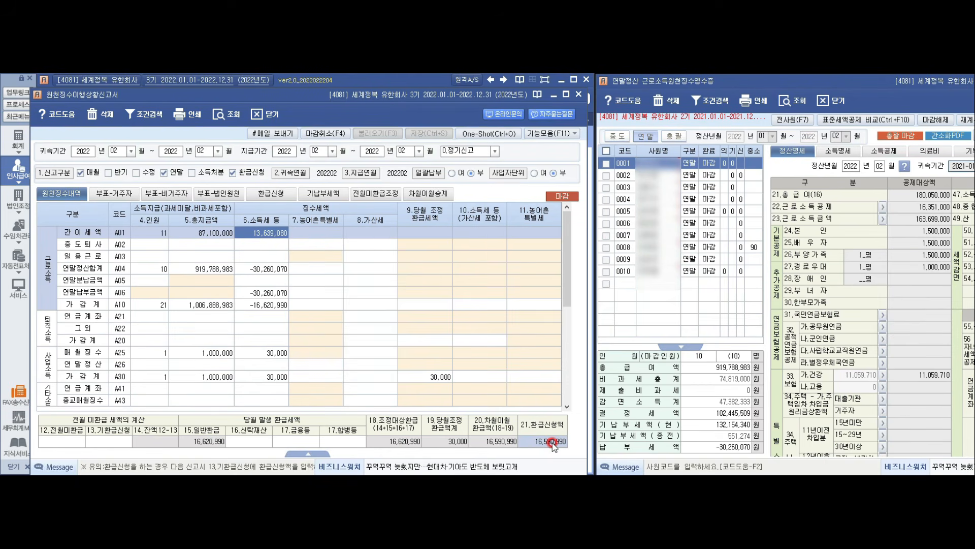